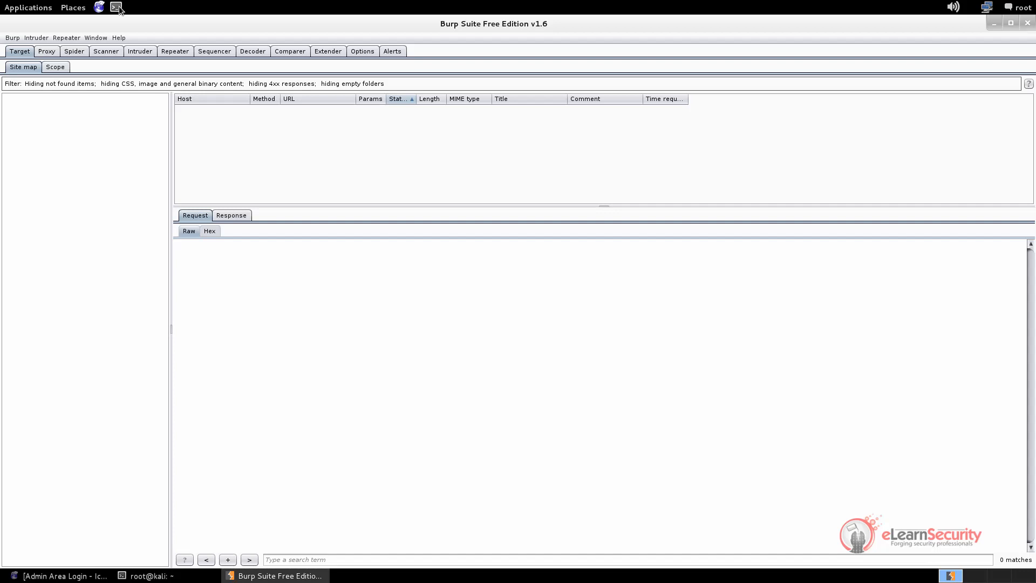
Step: Look through the target scope settings and the Proxy, Spider and Repeater tools
click(56, 69)
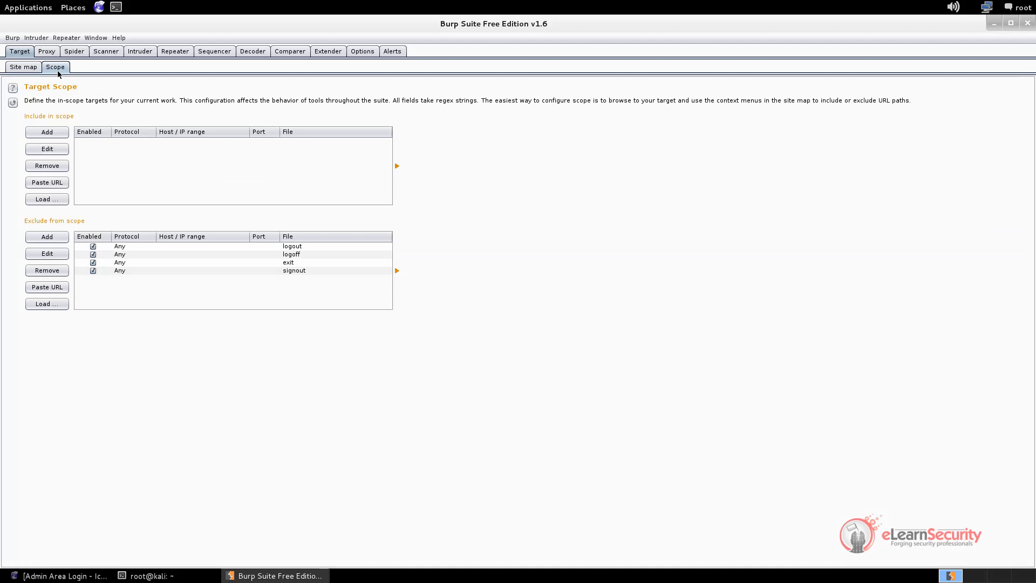
click(50, 51)
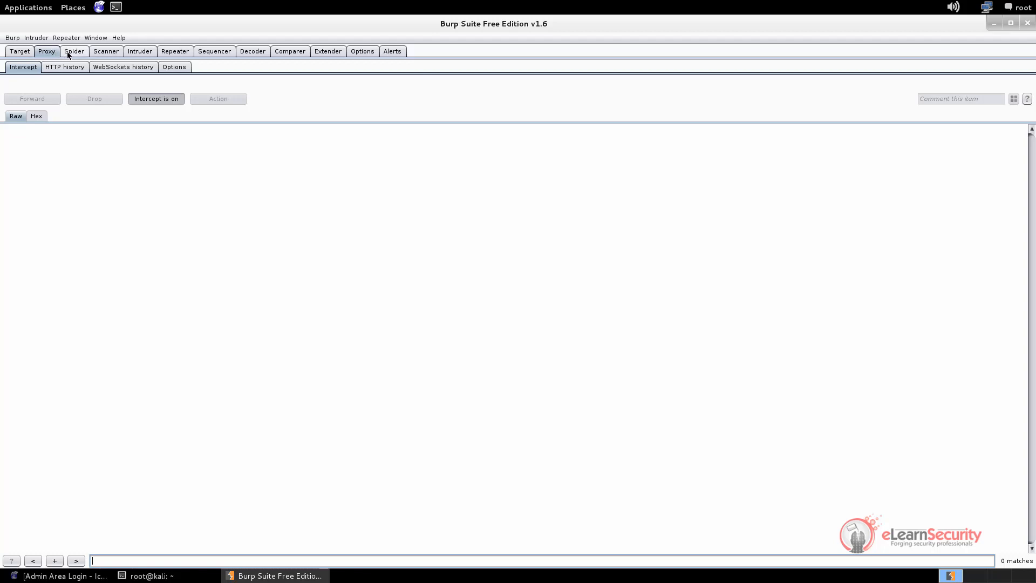
click(71, 53)
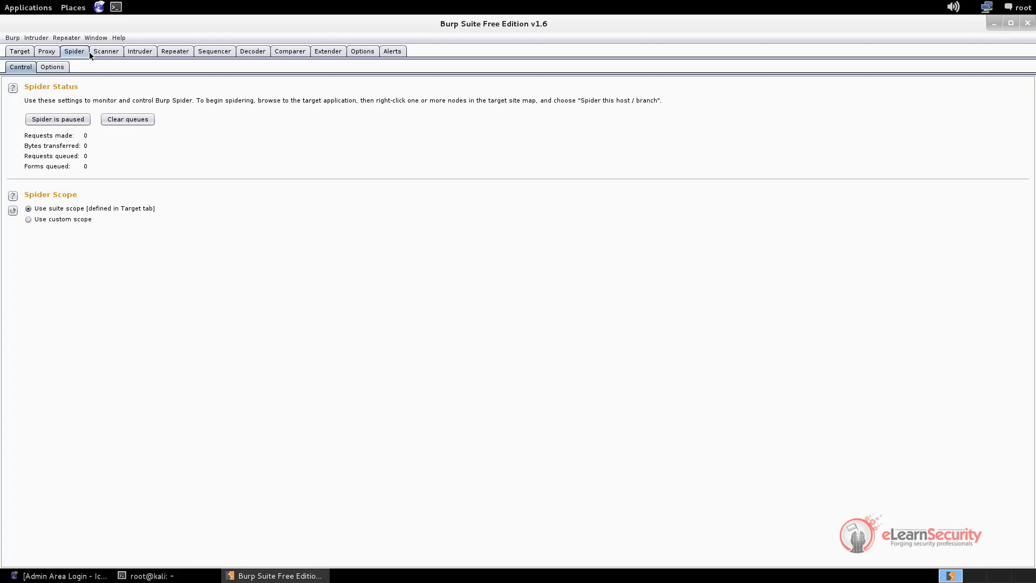
click(168, 54)
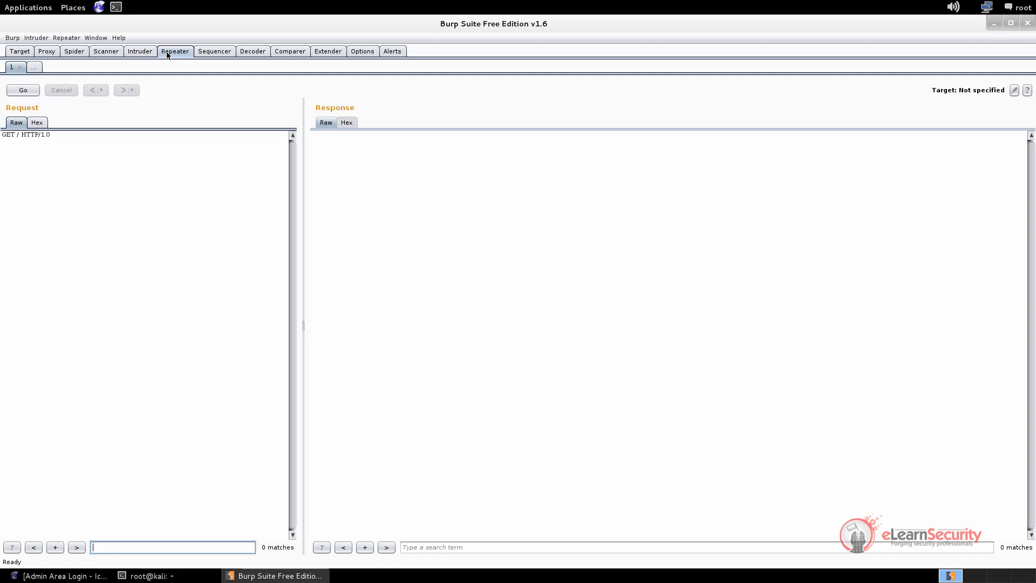
Step: Restore the defaults for all Burp Suite options and confirm the reset
click(14, 39)
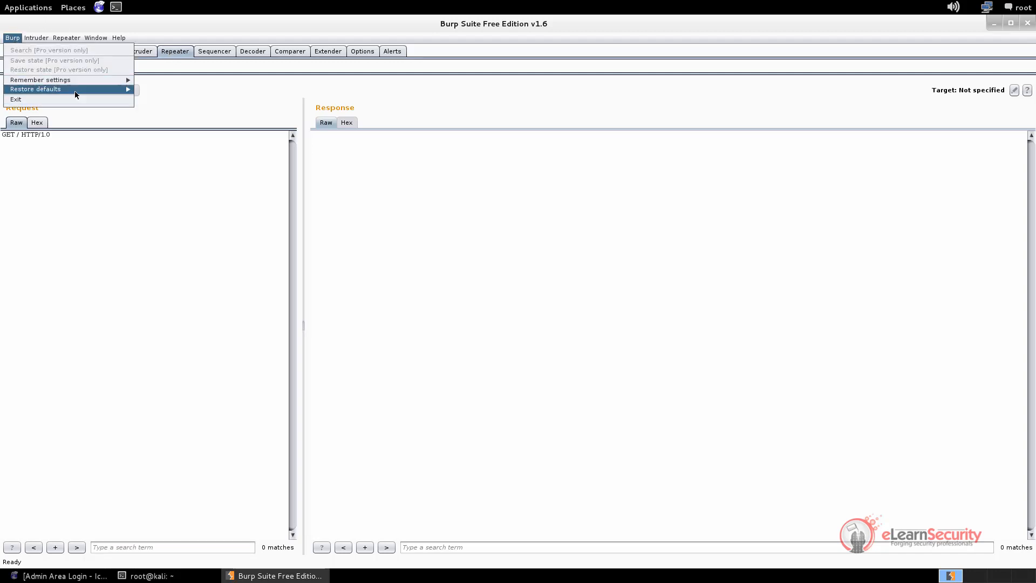
mouse_move(83, 91)
click(154, 92)
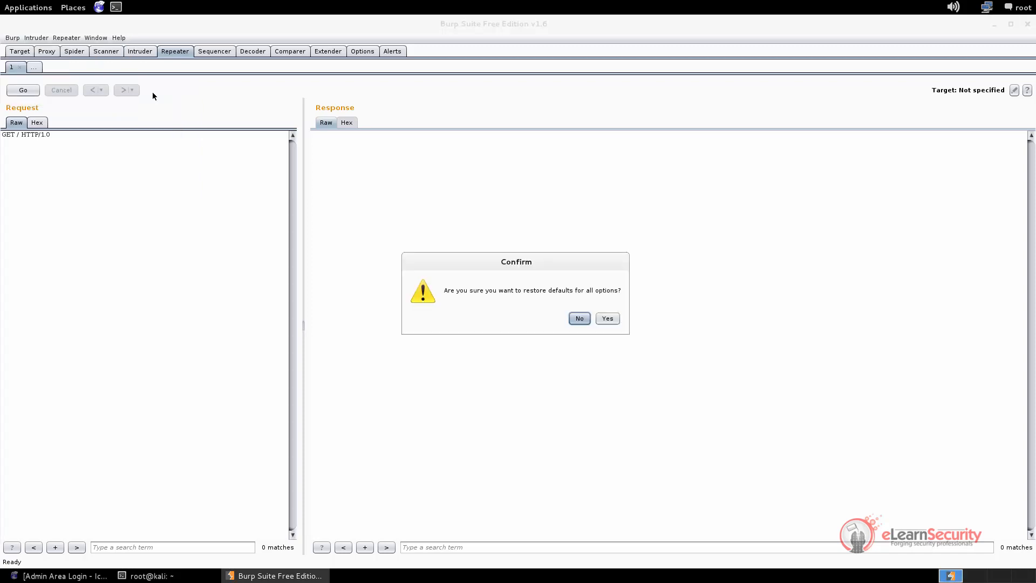
click(601, 320)
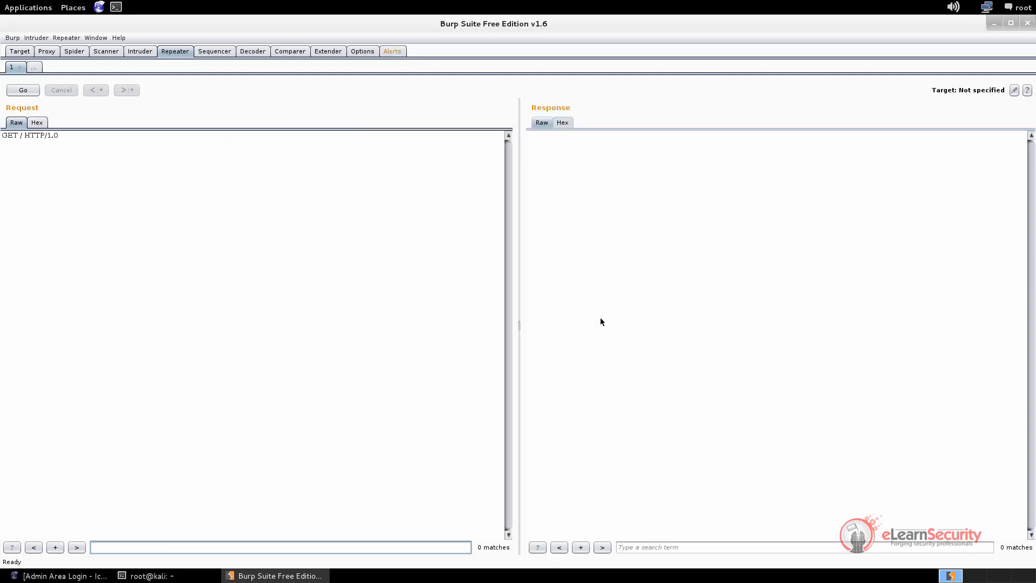
Step: Review the binding, request handling and certificate settings of the 127.0.0.1:8080 proxy listener, and accept them as they are
click(51, 53)
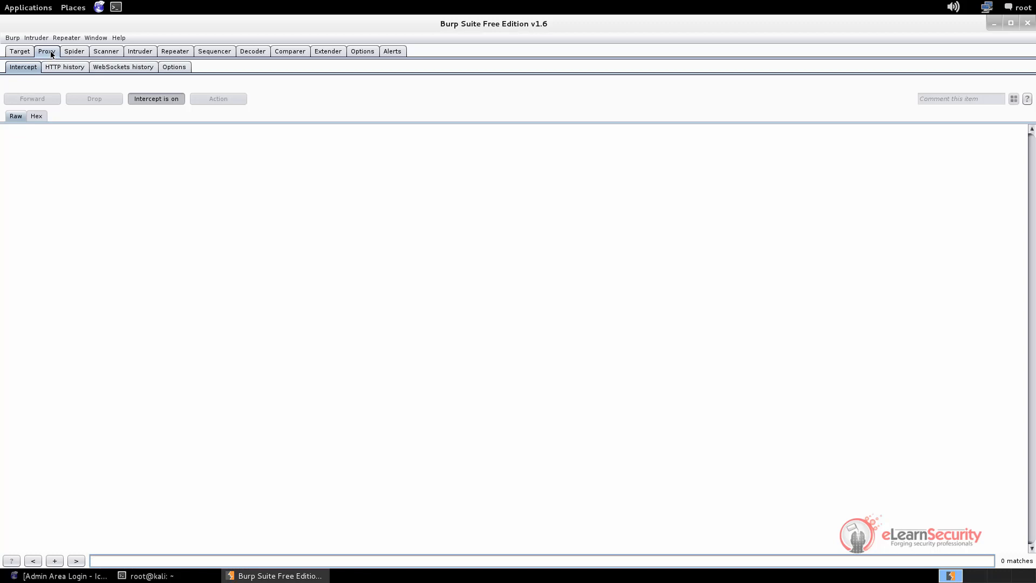
click(170, 68)
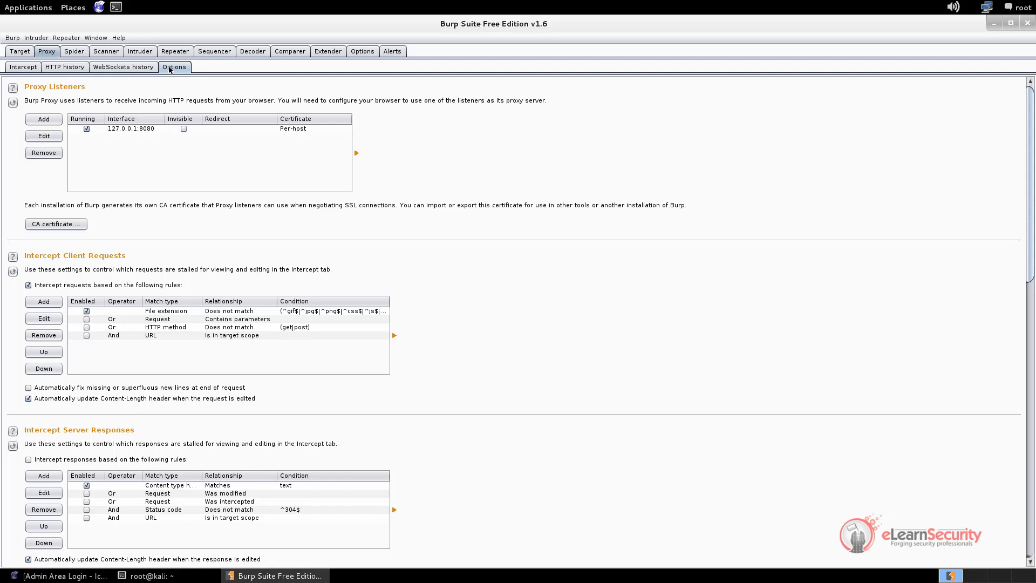
click(116, 129)
click(43, 136)
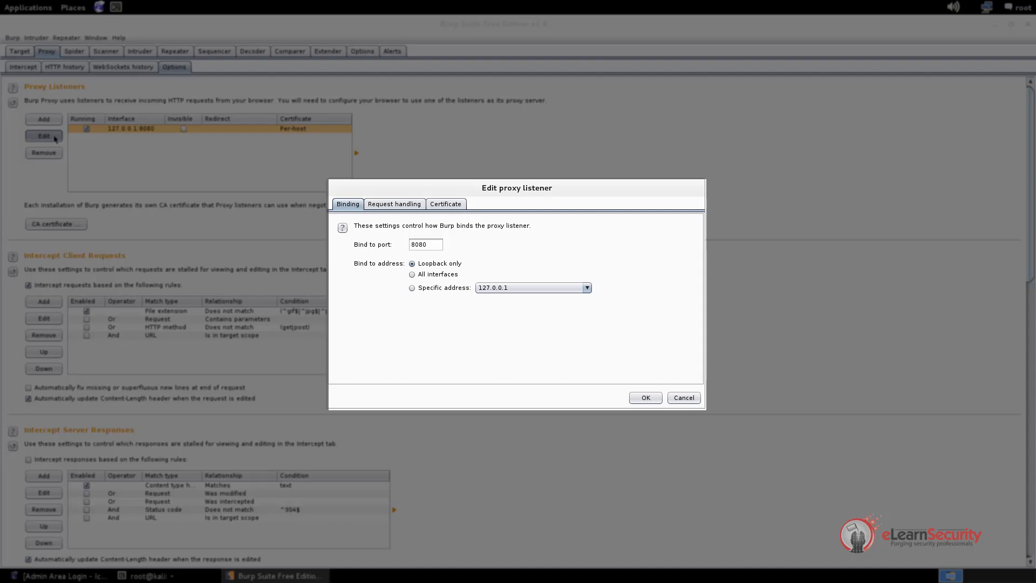
click(395, 205)
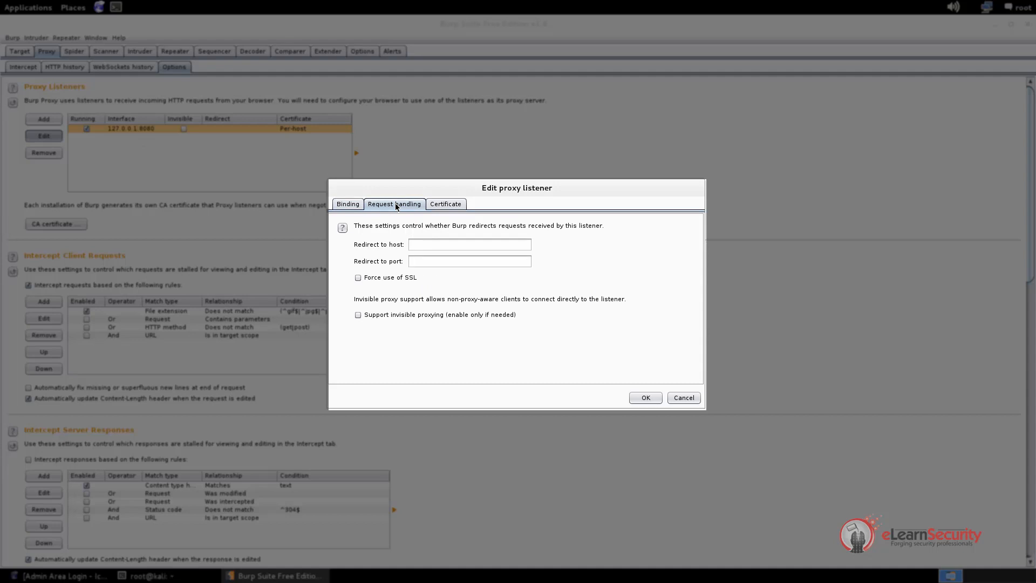
click(450, 209)
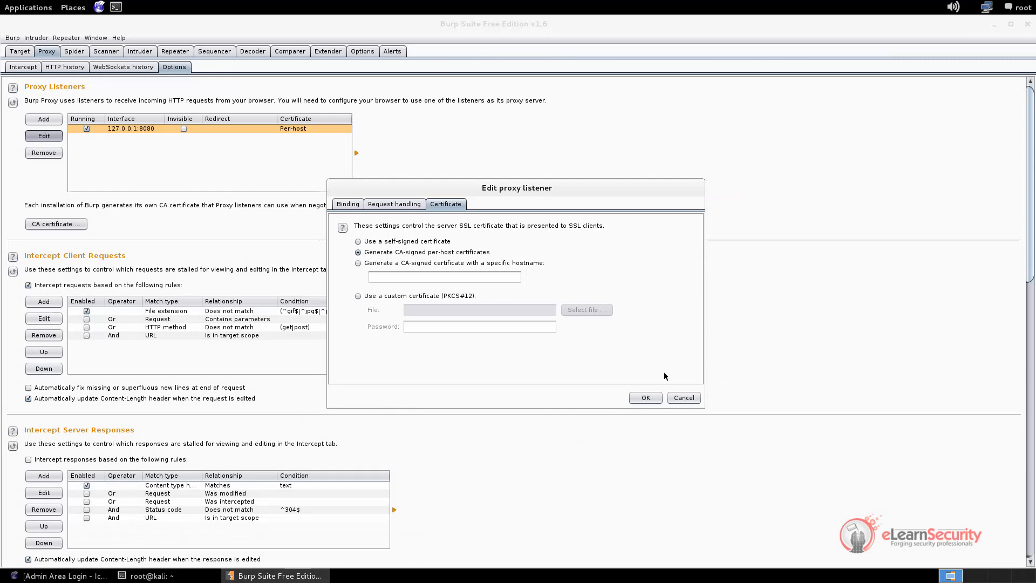
click(647, 397)
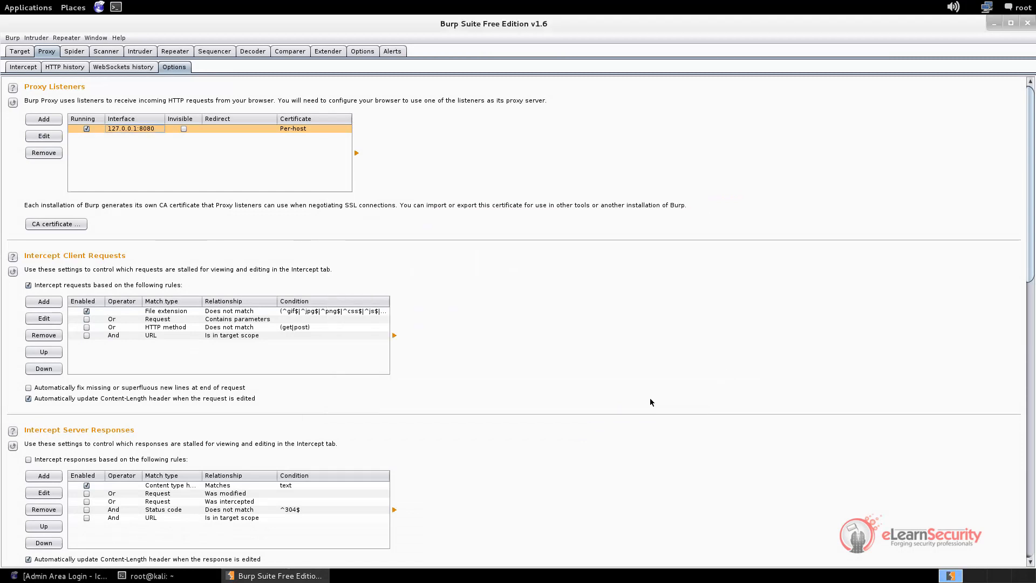
Step: Enable interception of server responses based on the listed rules in the proxy options
click(85, 128)
scroll(68, 167, down, 3)
scroll(68, 167, down, 9)
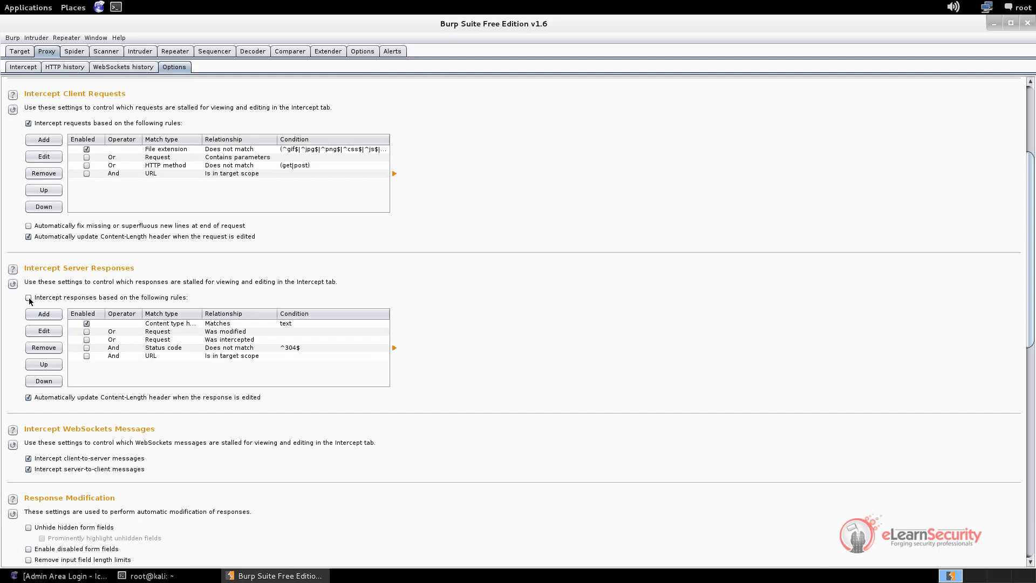
click(29, 298)
Step: Switch to Iceweasel and configure its connection to use a manual HTTP proxy at 127.0.0.1 on port 8080
click(50, 577)
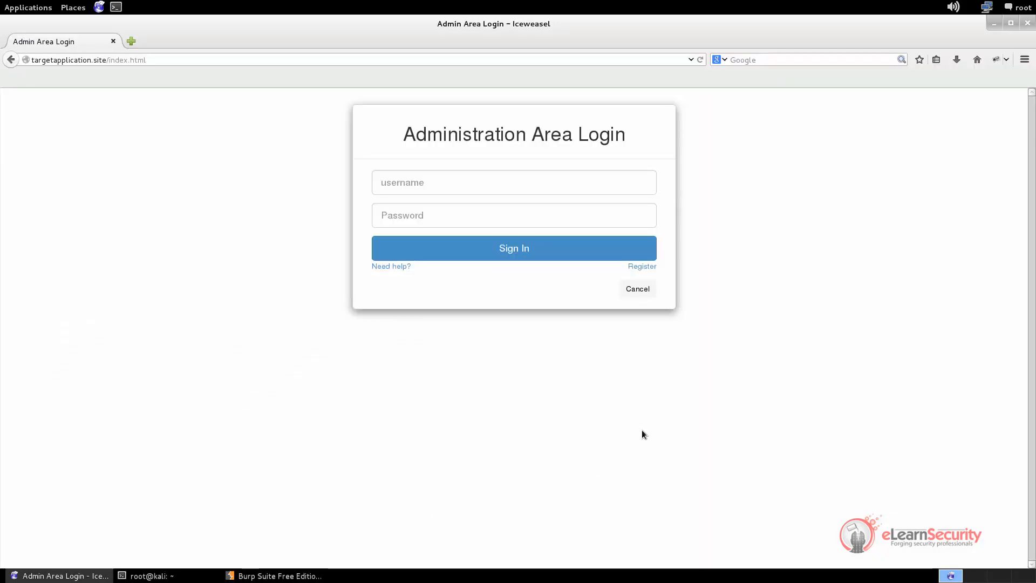
click(1024, 59)
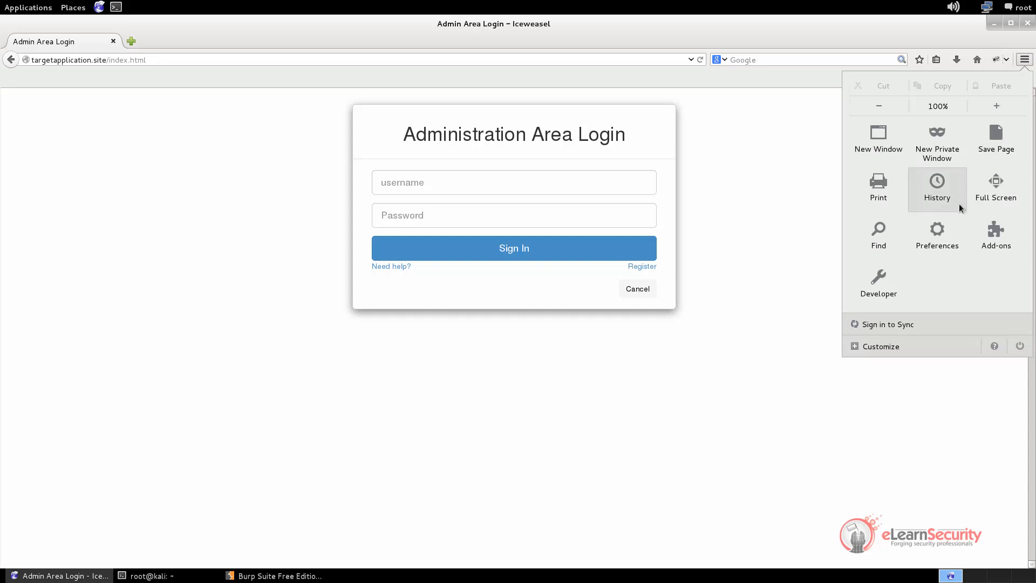
click(941, 234)
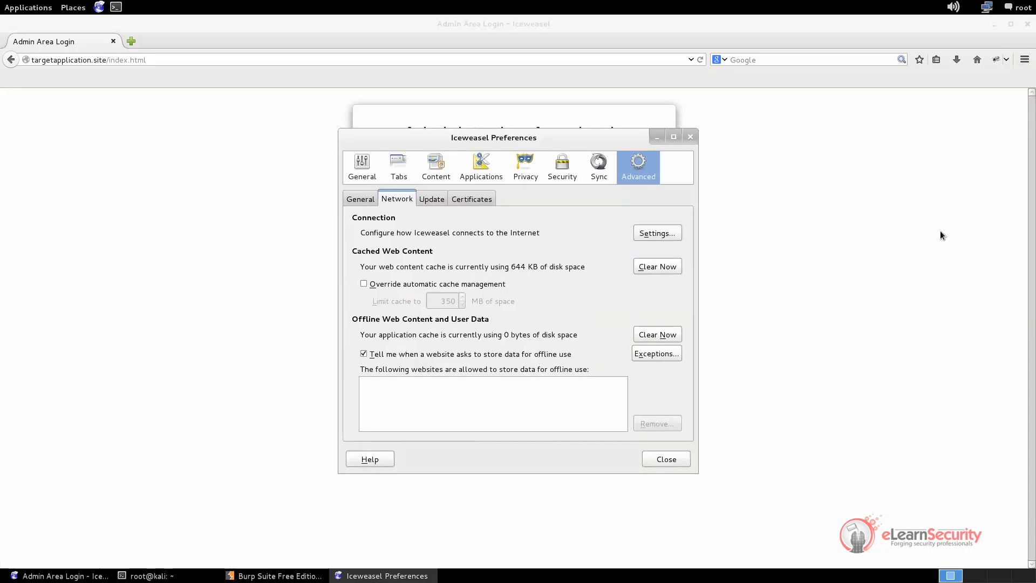
click(660, 233)
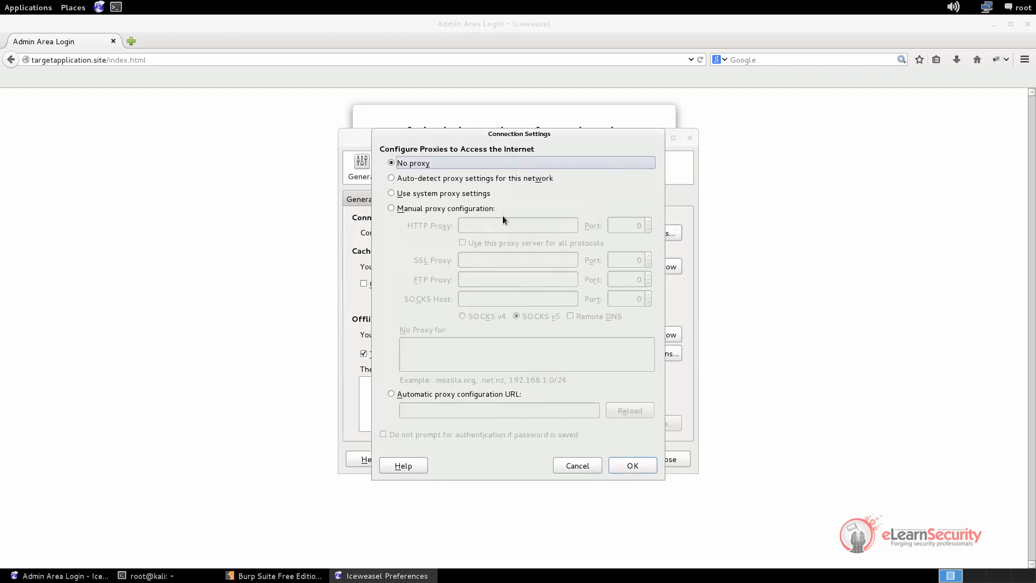
click(481, 209)
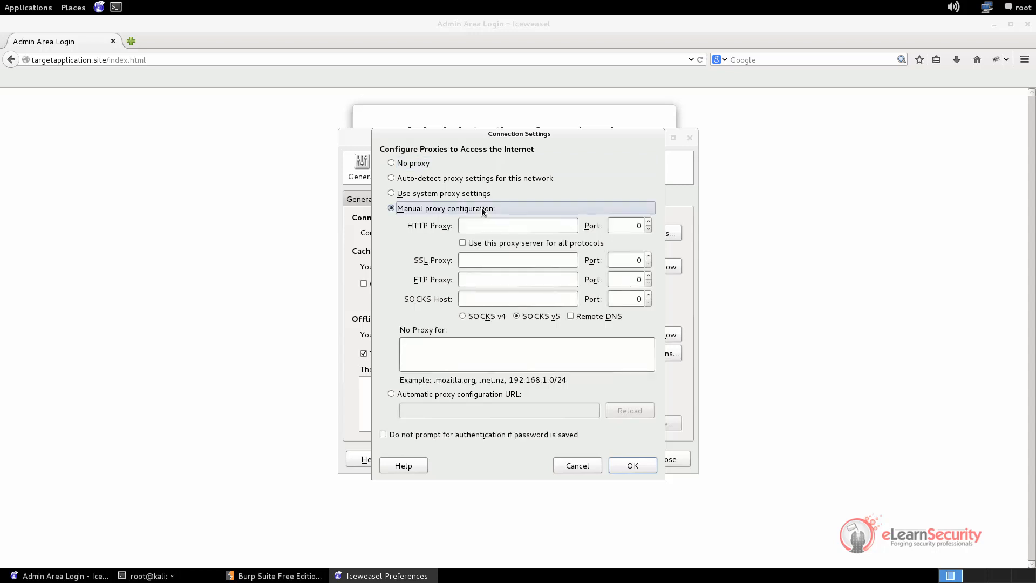
click(488, 224)
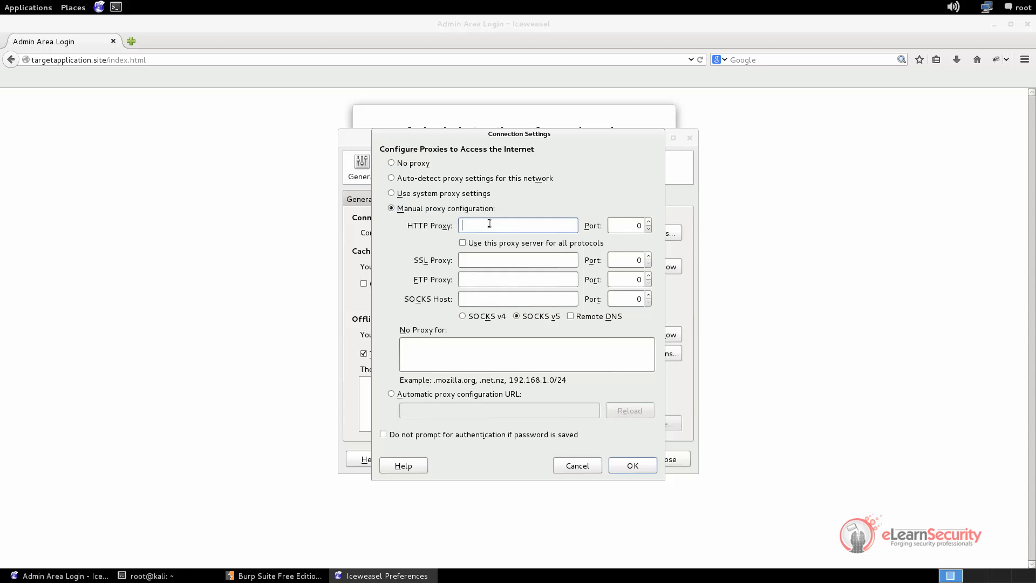
text(127.0.0.1)
double_click(639, 225)
text(8080)
click(637, 464)
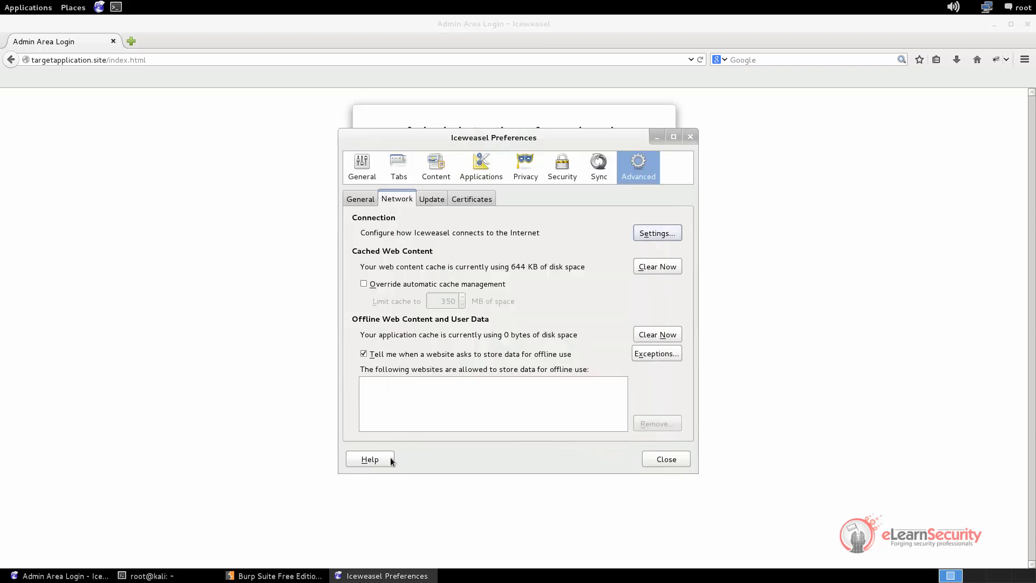
click(661, 460)
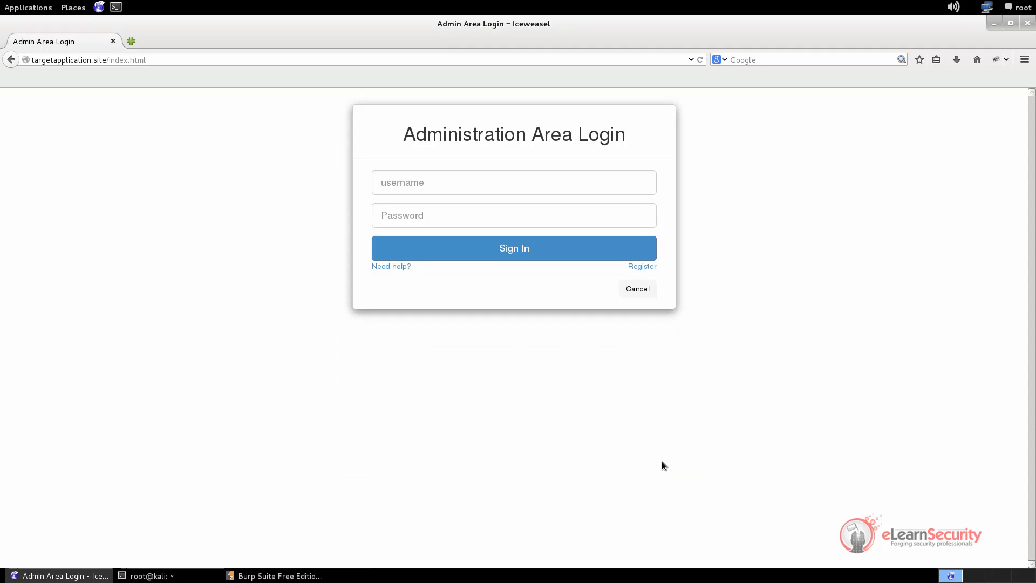
Step: Show the proxy's intercept view in Burp Suite, and reload the login page in Iceweasel to capture its request
key(alt+Tab)
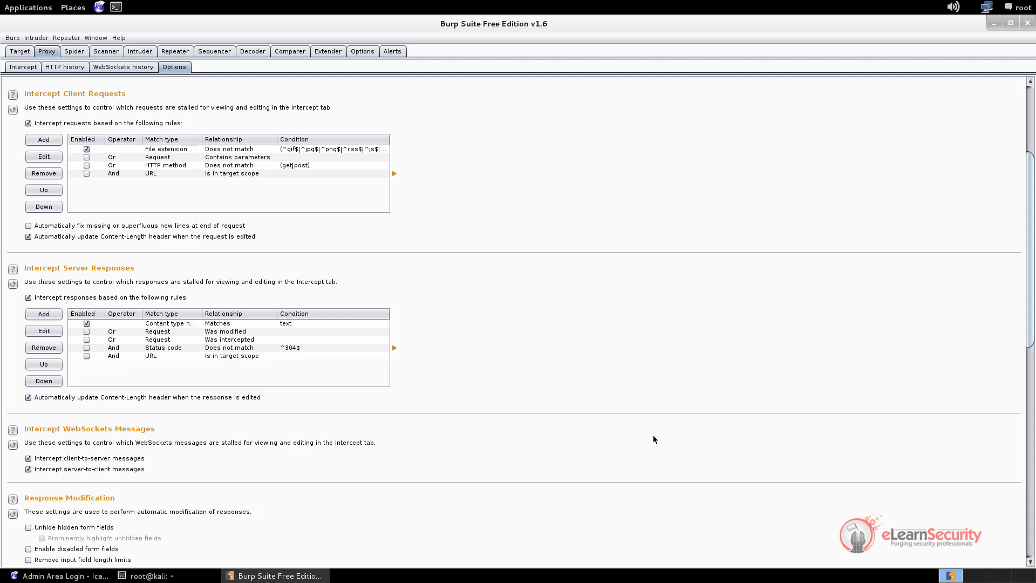
click(19, 68)
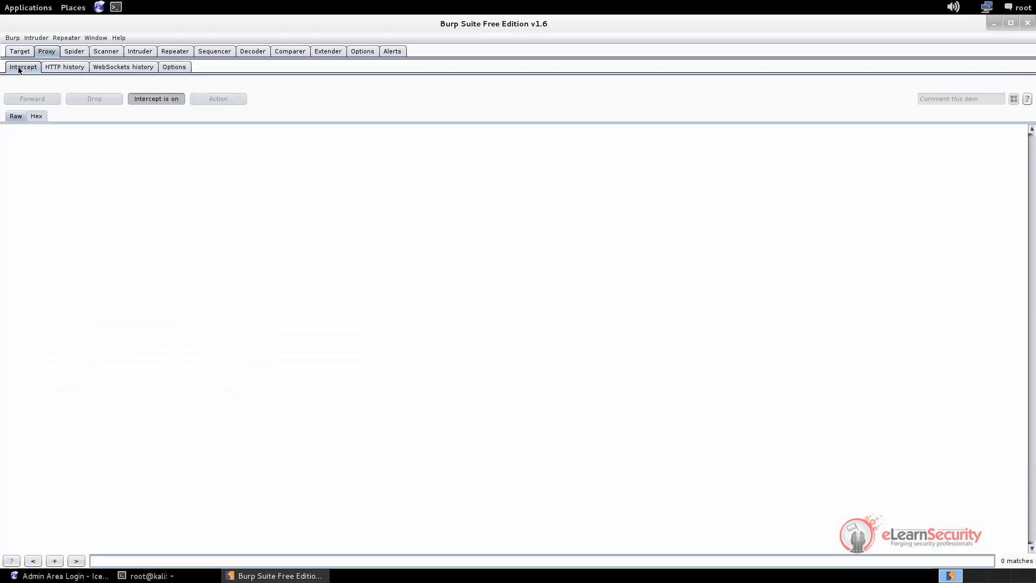
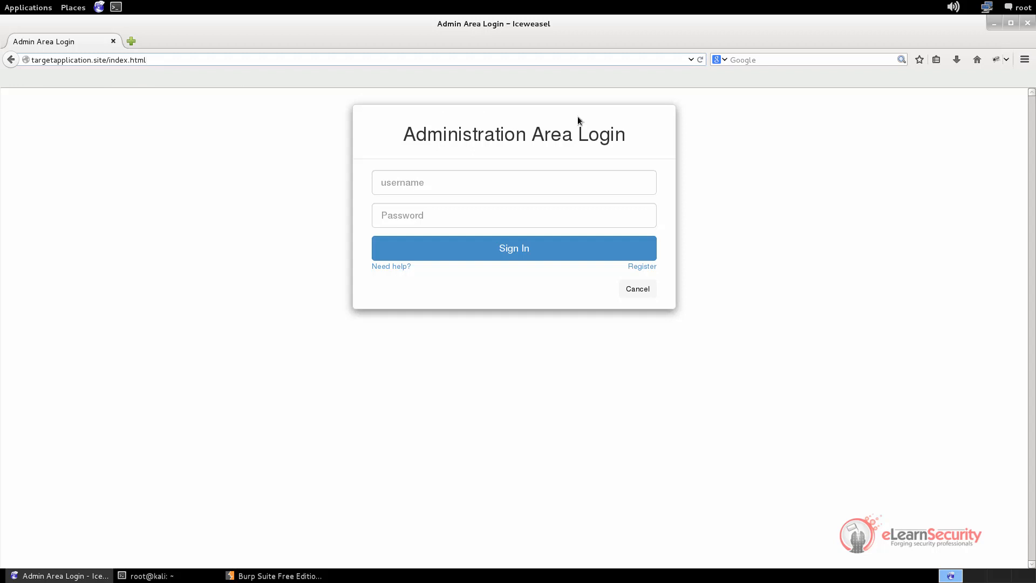
click(700, 60)
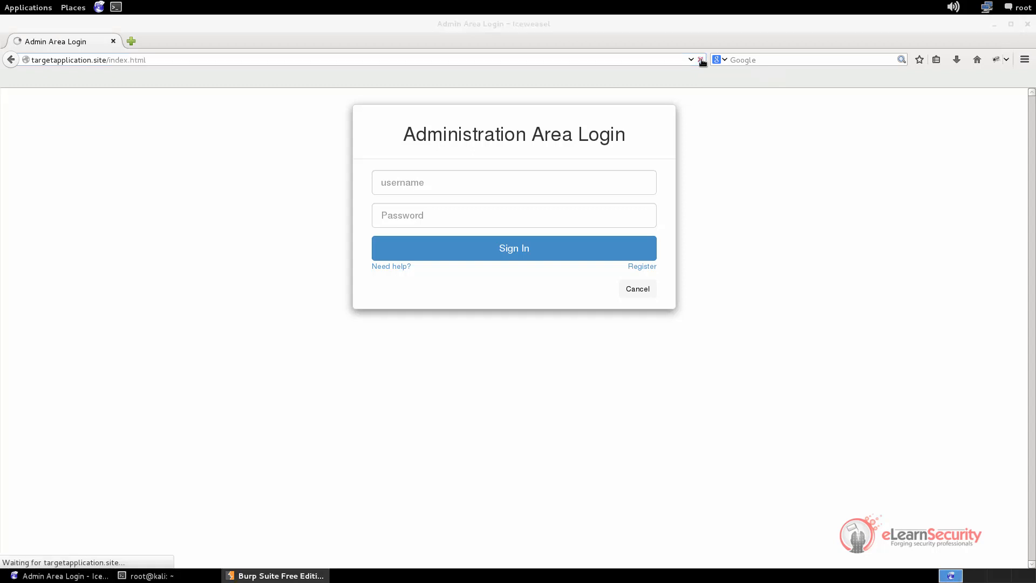
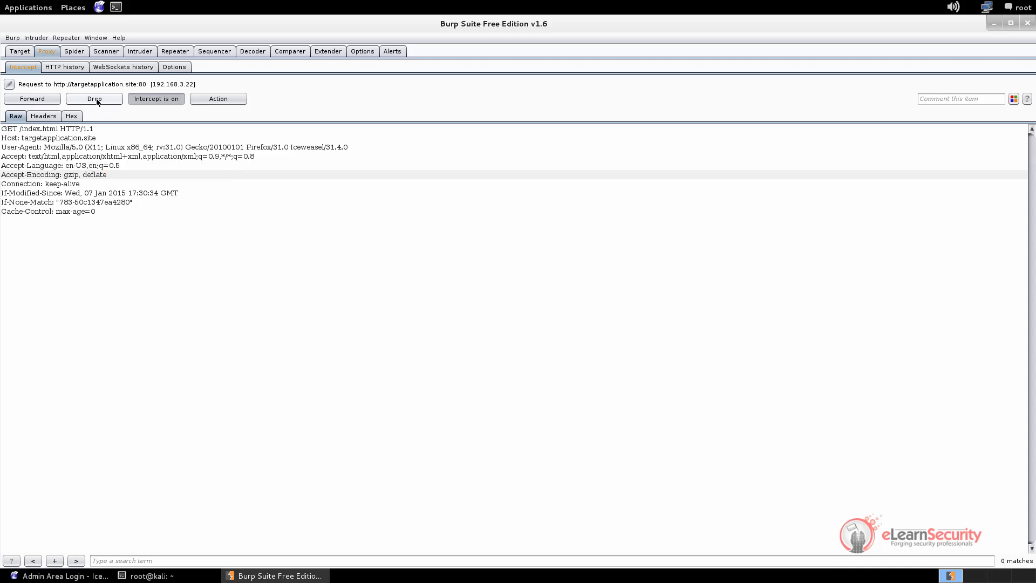
Step: Look over the actions available for the intercepted index.html request, and forward the request to the server
click(237, 100)
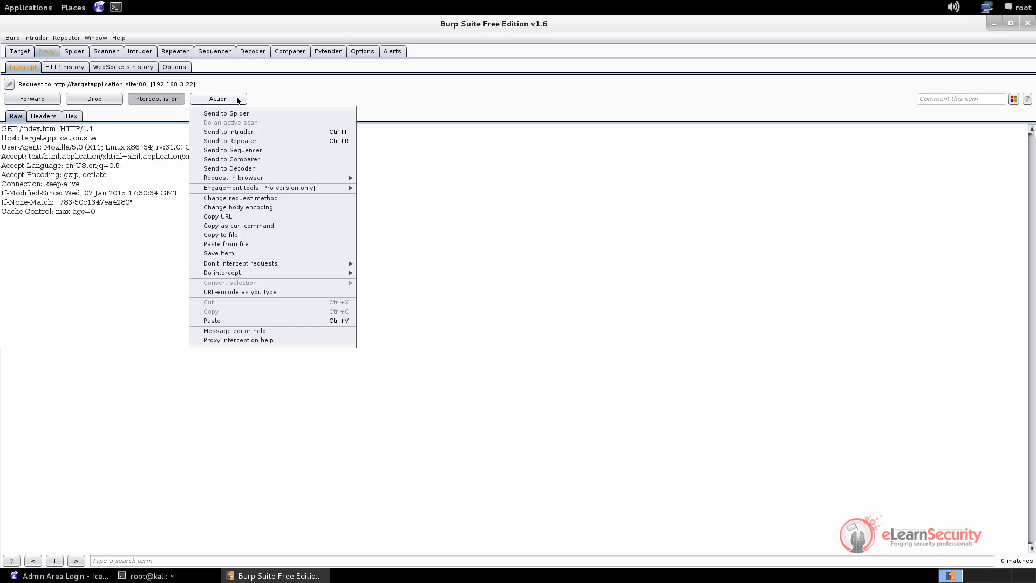
click(237, 81)
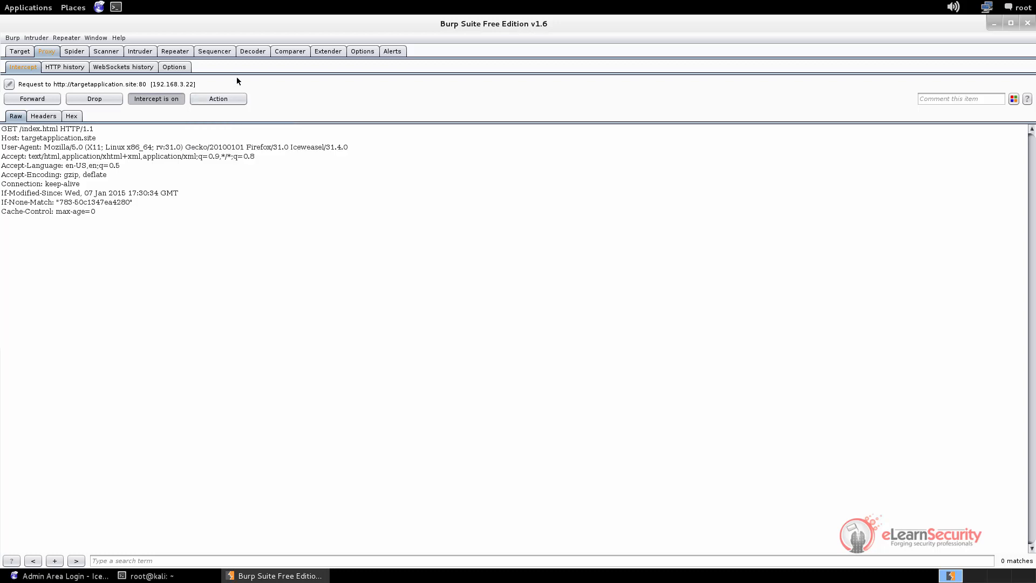
click(36, 101)
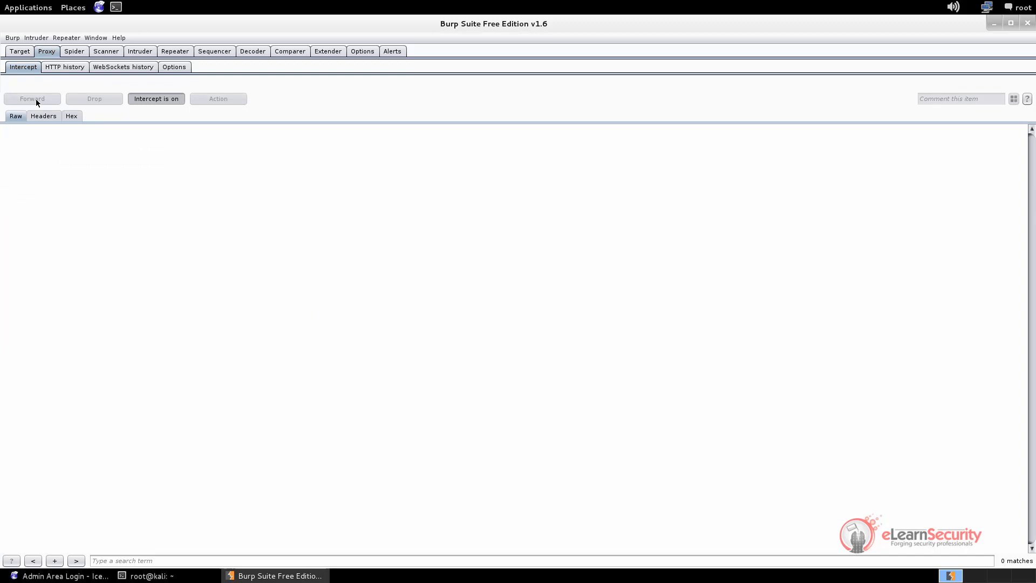
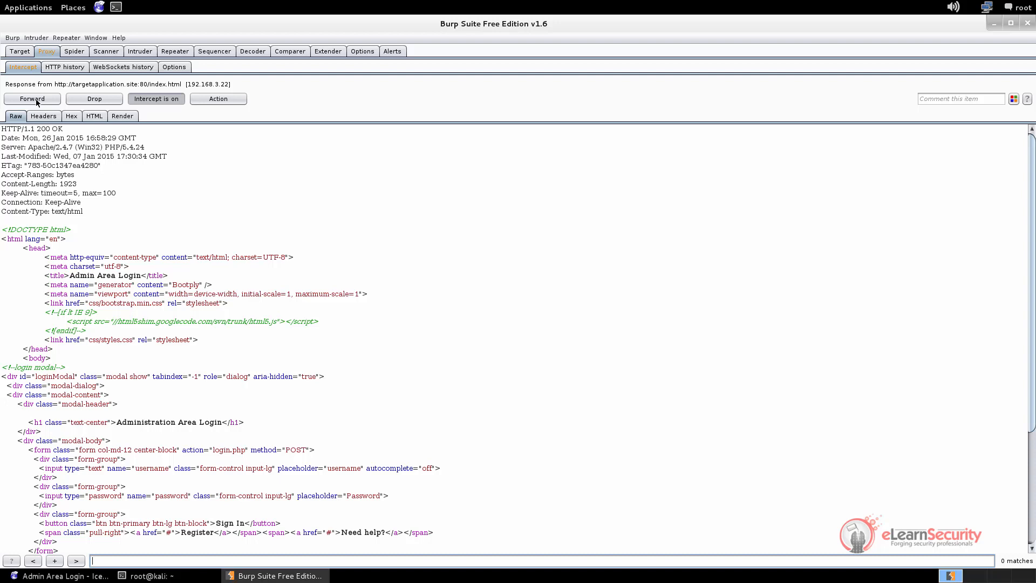
Step: Read through the HTML of the intercepted login page response, and forward the intercepted messages, including the styles.css response
click(215, 253)
scroll(211, 249, down, 6)
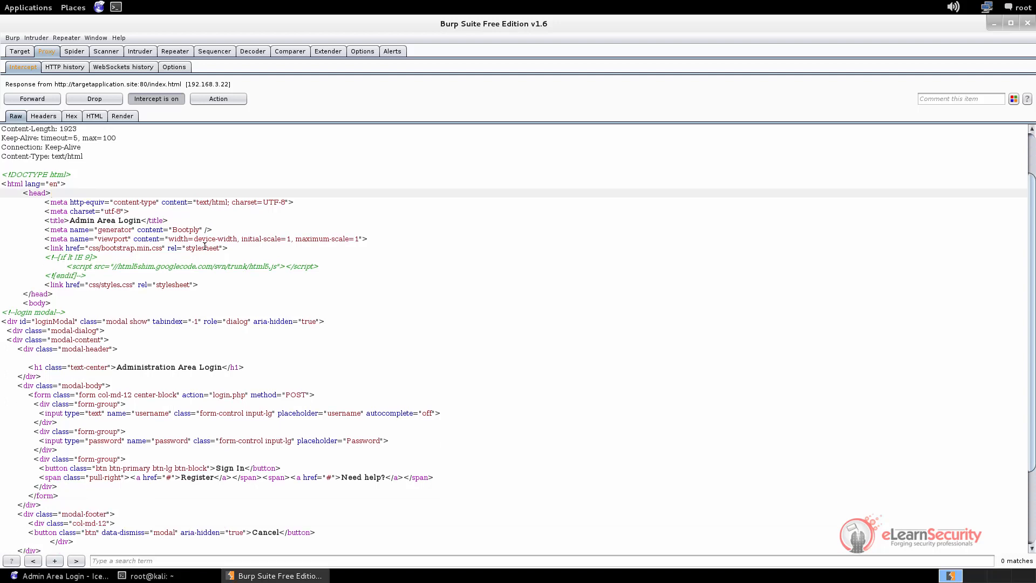
scroll(204, 246, up, 6)
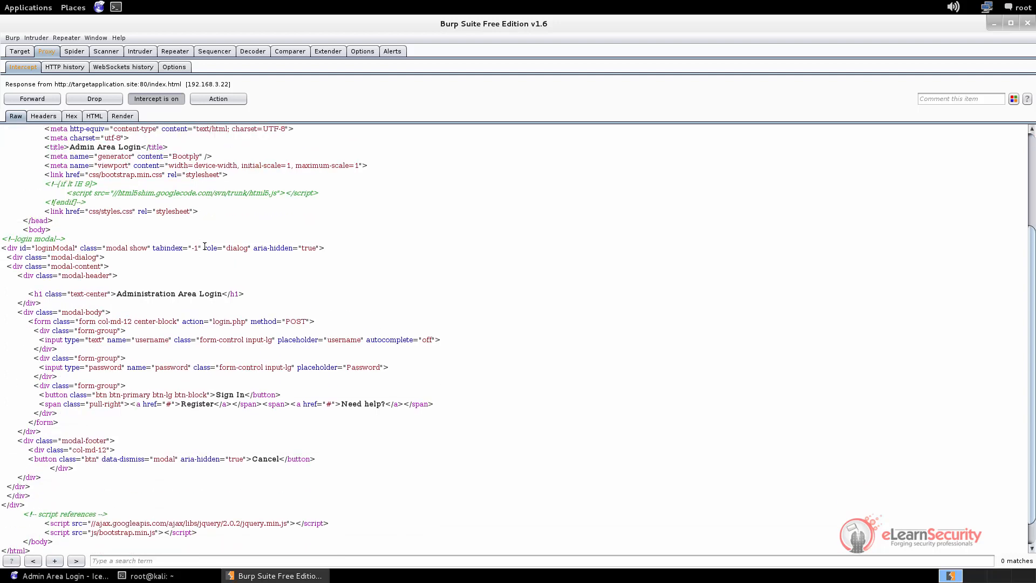
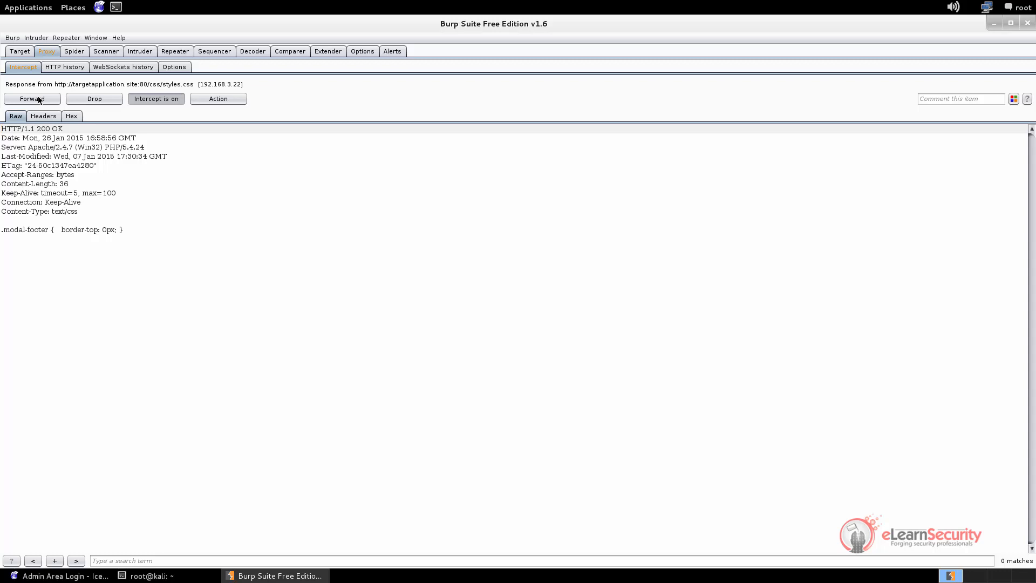
click(38, 100)
click(39, 100)
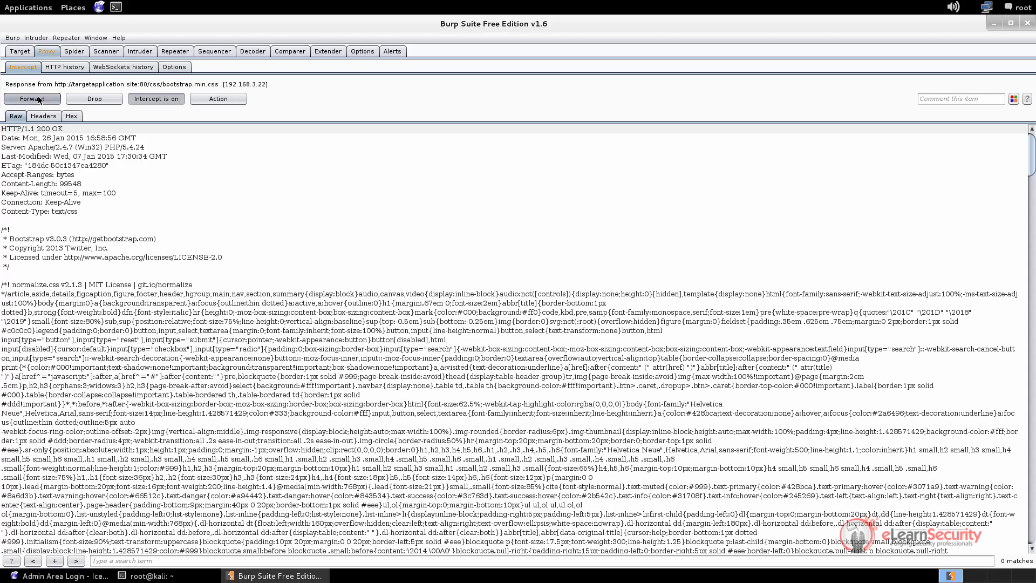
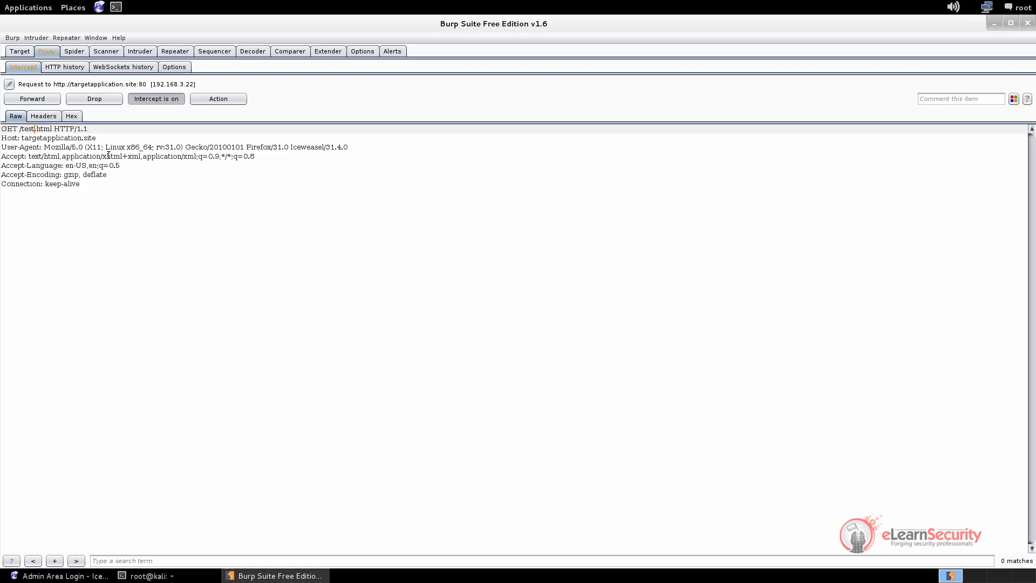
Step: Forward the edited test.html request and its response, and turn interception off
click(47, 100)
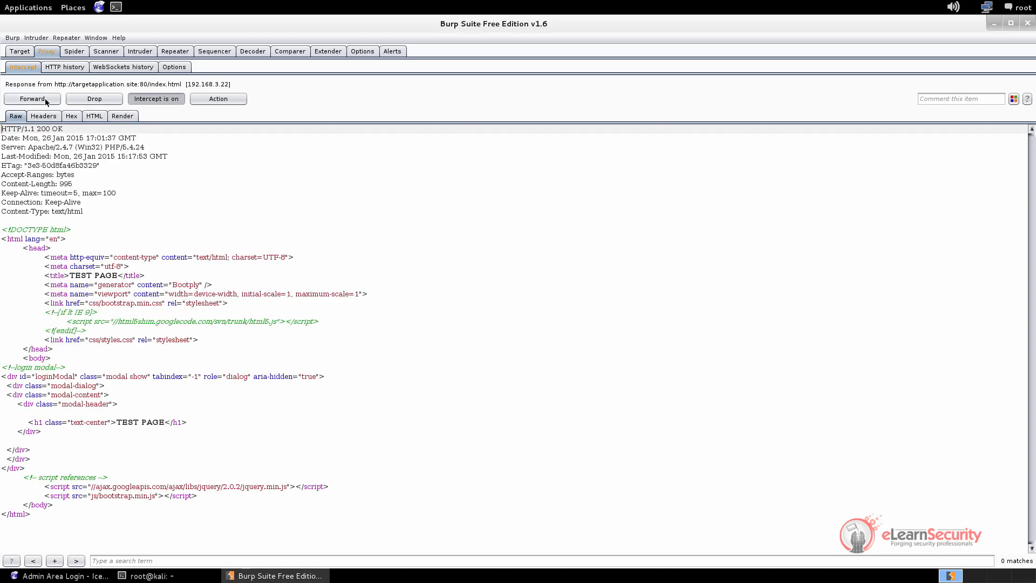
click(46, 100)
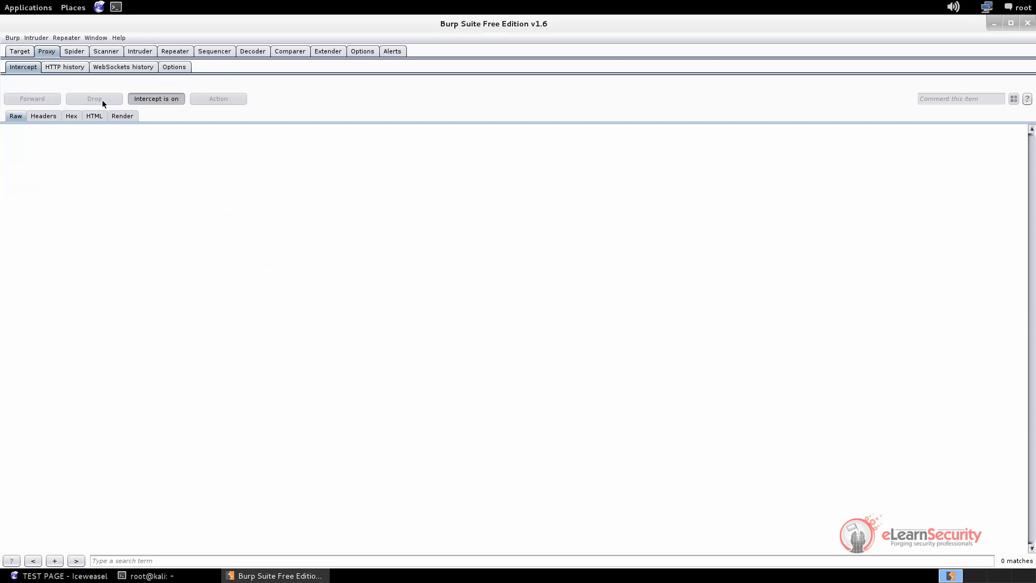
click(140, 101)
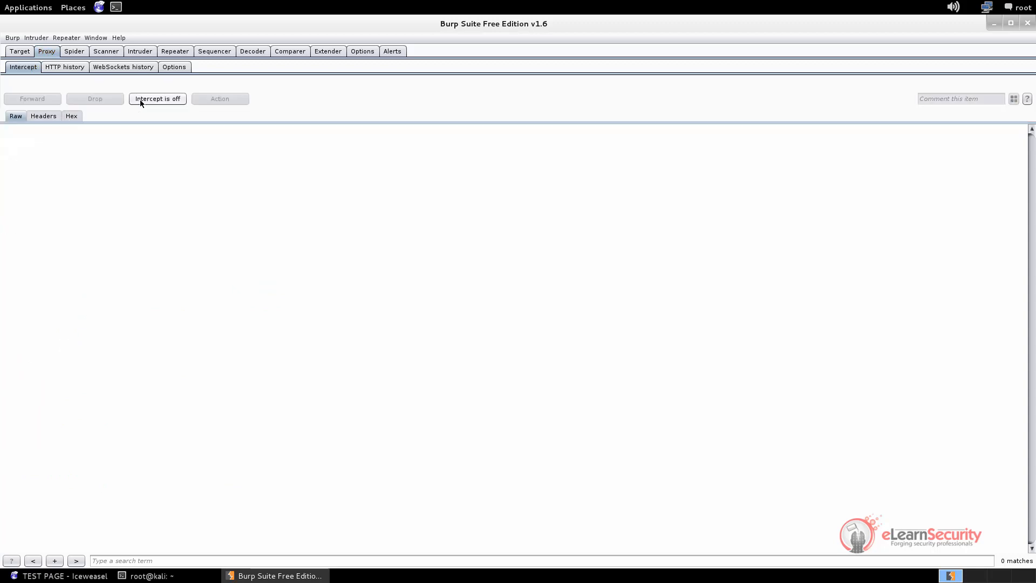
Step: Check the loaded page in Iceweasel, and expand the targetapplication.site branch and its js folder in Burp Suite's site map
key(alt+Tab)
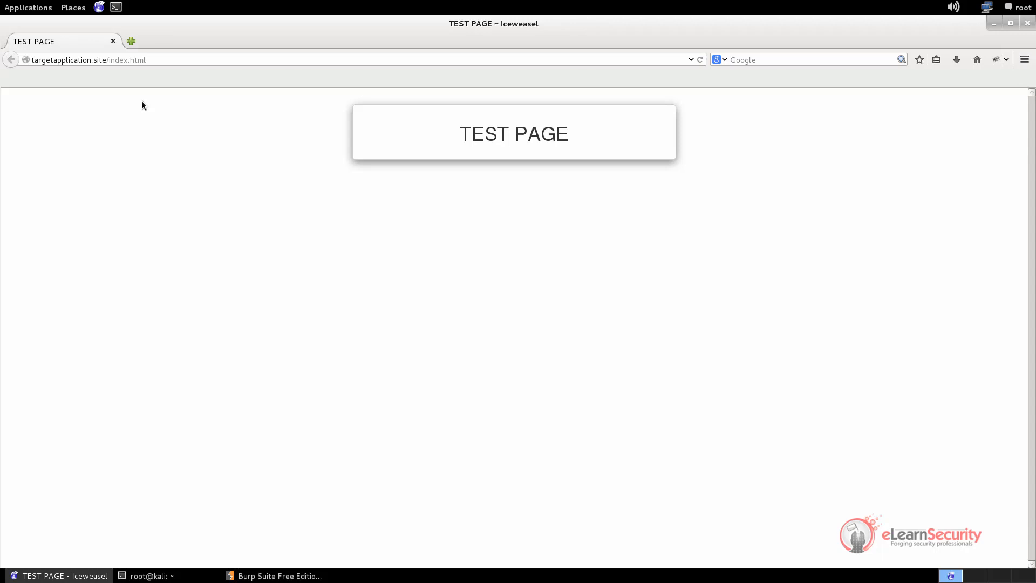
key(alt+Tab)
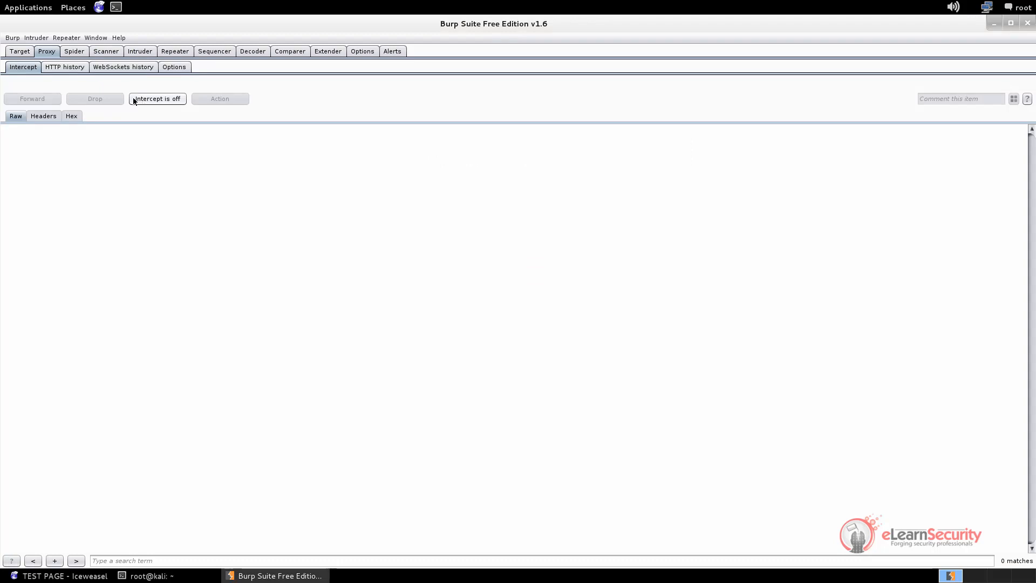
click(24, 53)
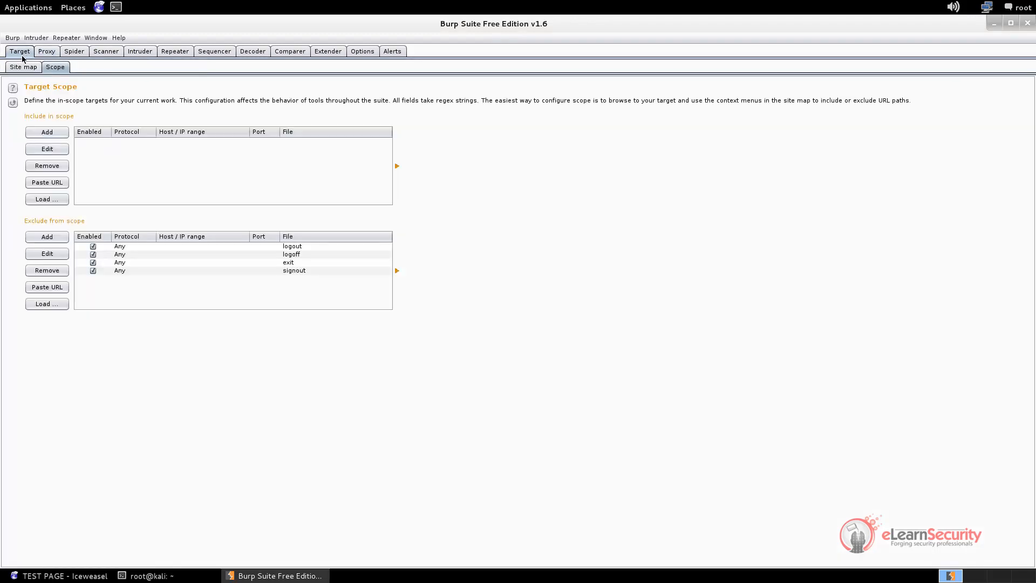
click(22, 67)
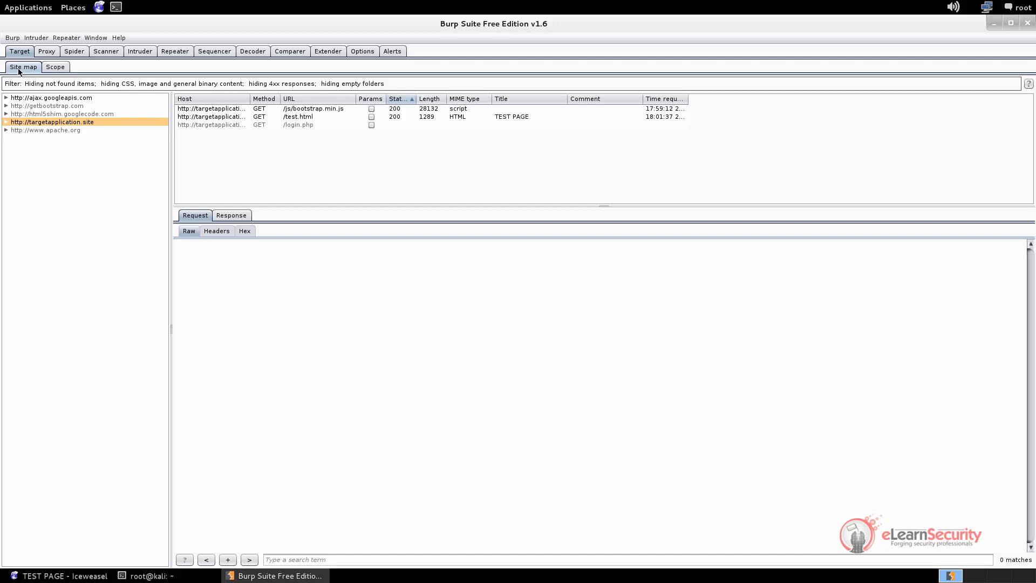
click(6, 122)
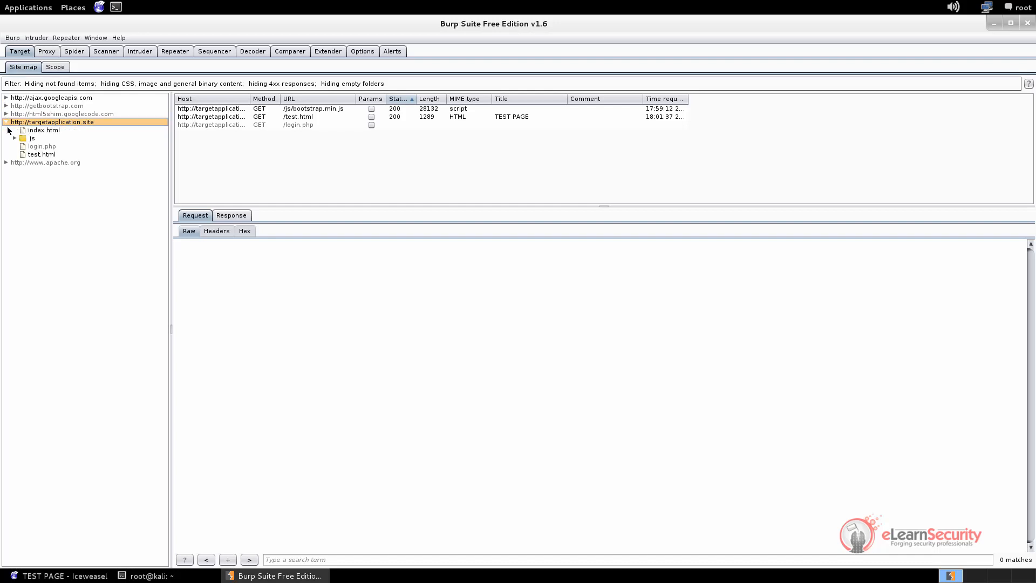
click(15, 138)
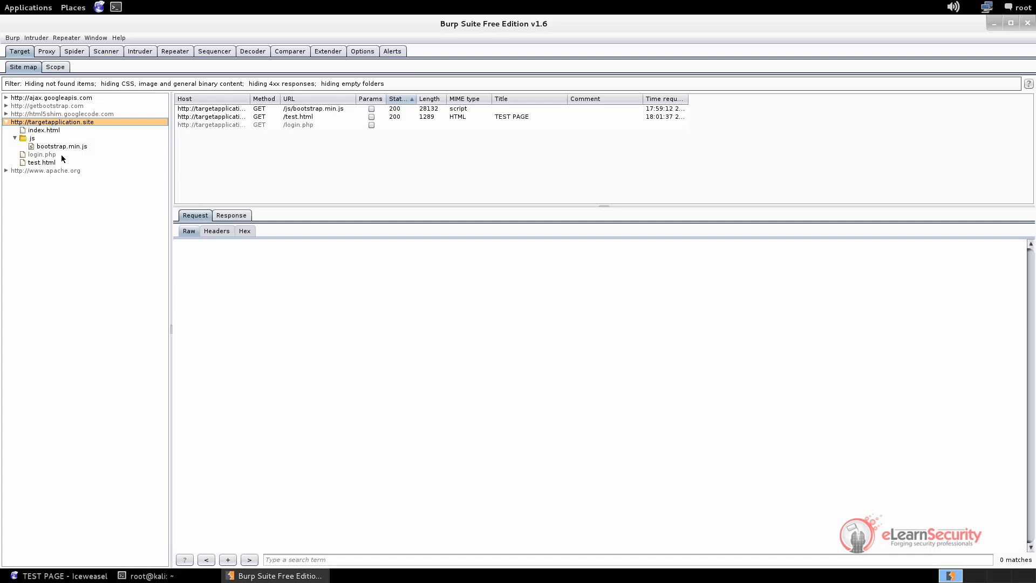
Step: Add the targetapplication.site host to the target scope from the site map, and remove its entry from the included scope list
right_click(51, 124)
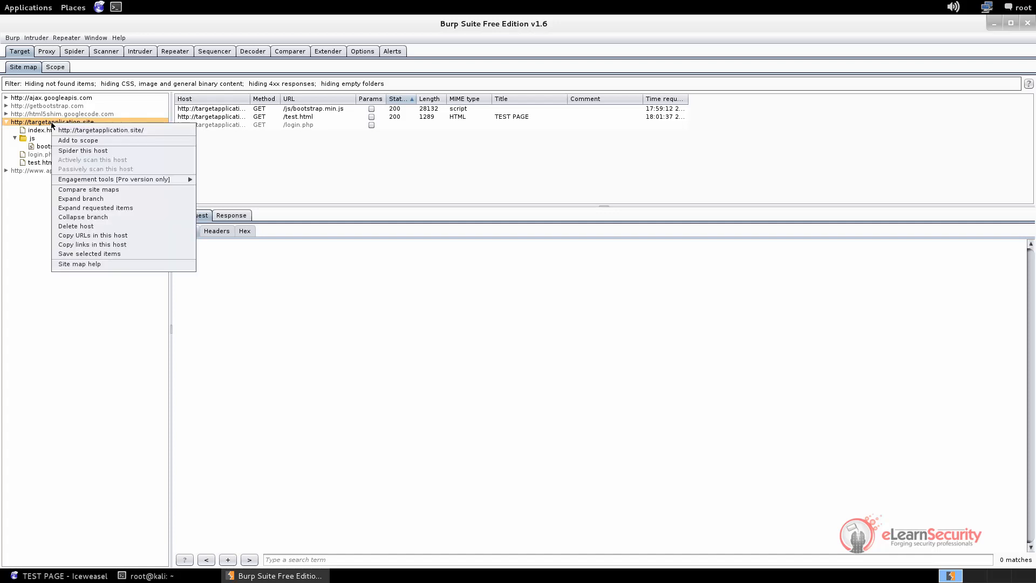
click(102, 141)
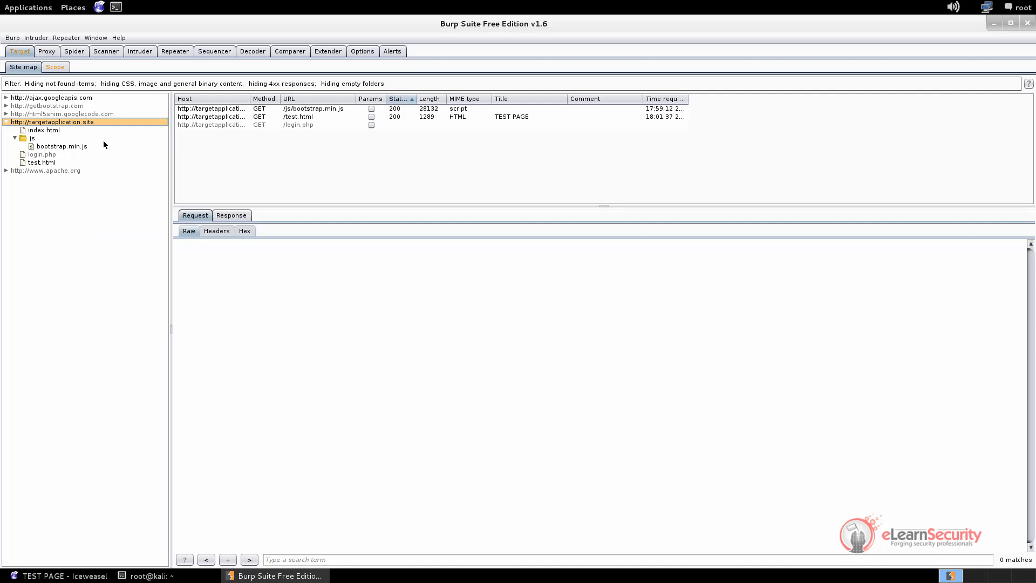
click(57, 67)
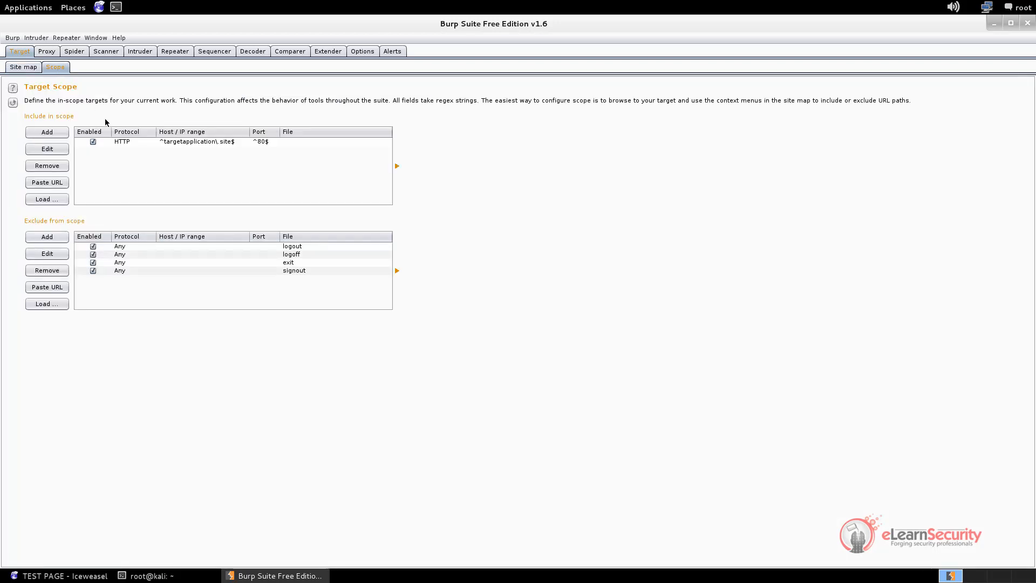
click(132, 140)
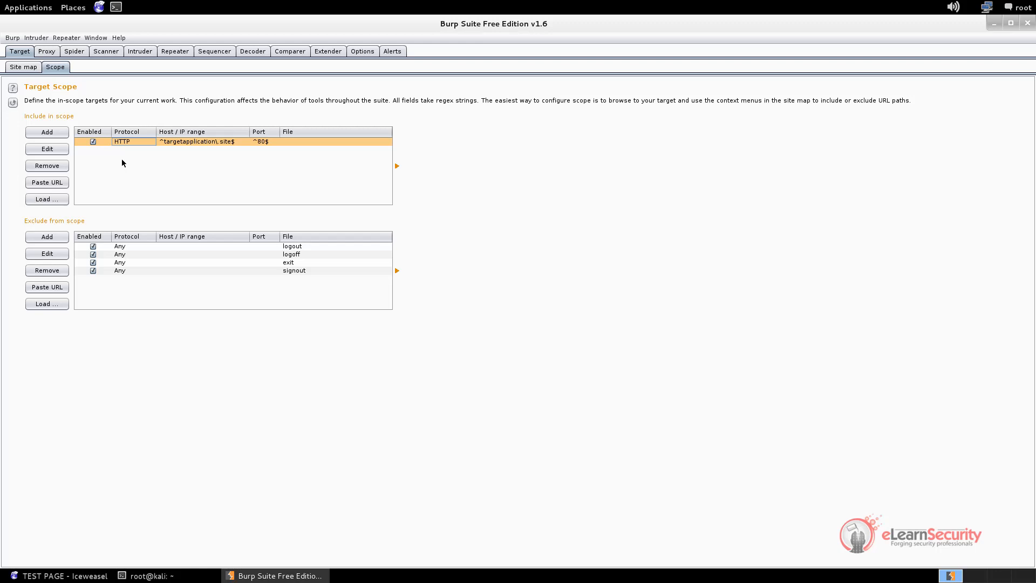
click(52, 168)
Step: Copy targetapplication.site from the address in Iceweasel, and paste it as a URL into Burp Suite's included target scope
key(alt+Tab)
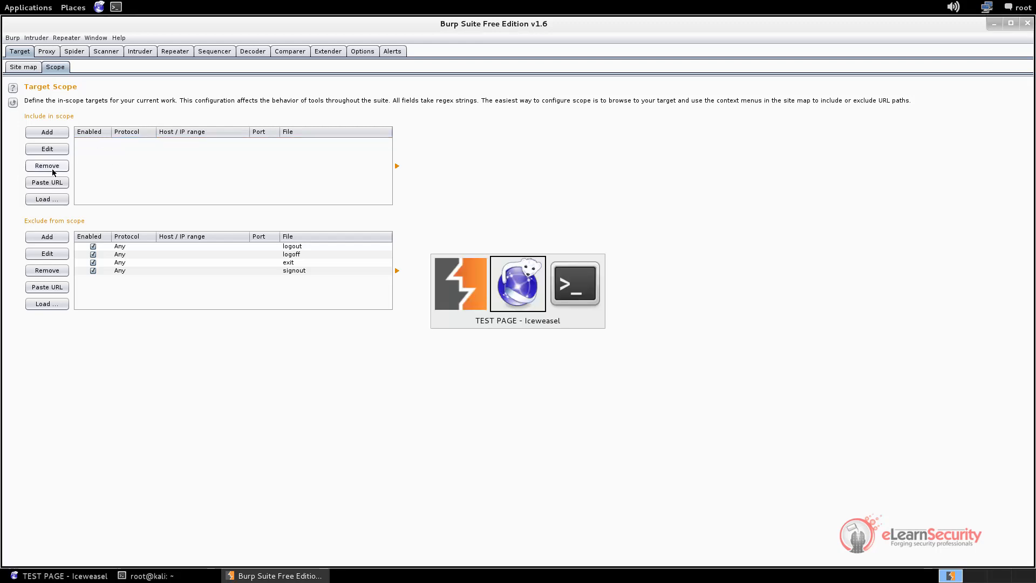
drag(107, 61, 28, 61)
right_click(50, 63)
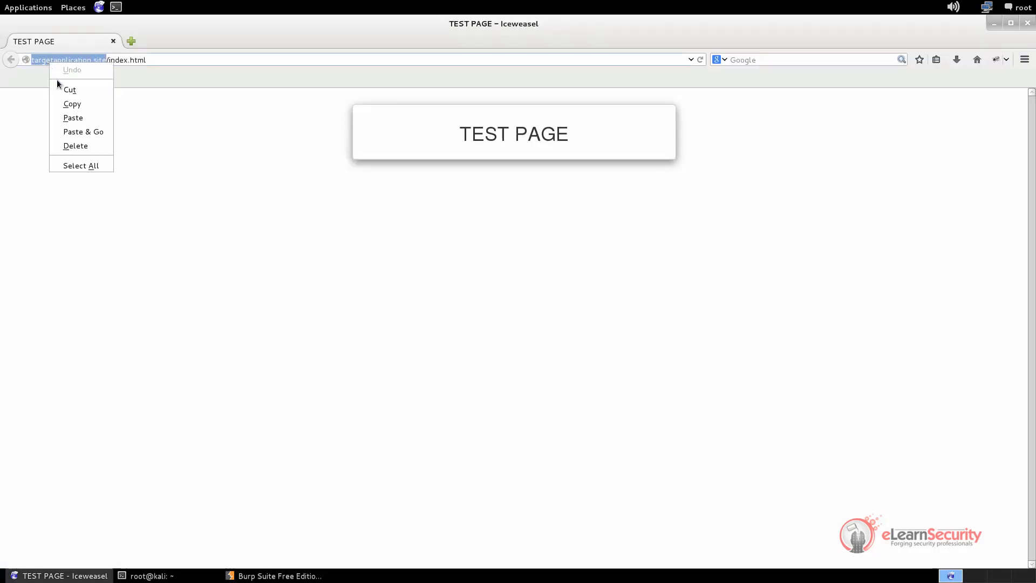
click(81, 104)
key(alt+Tab)
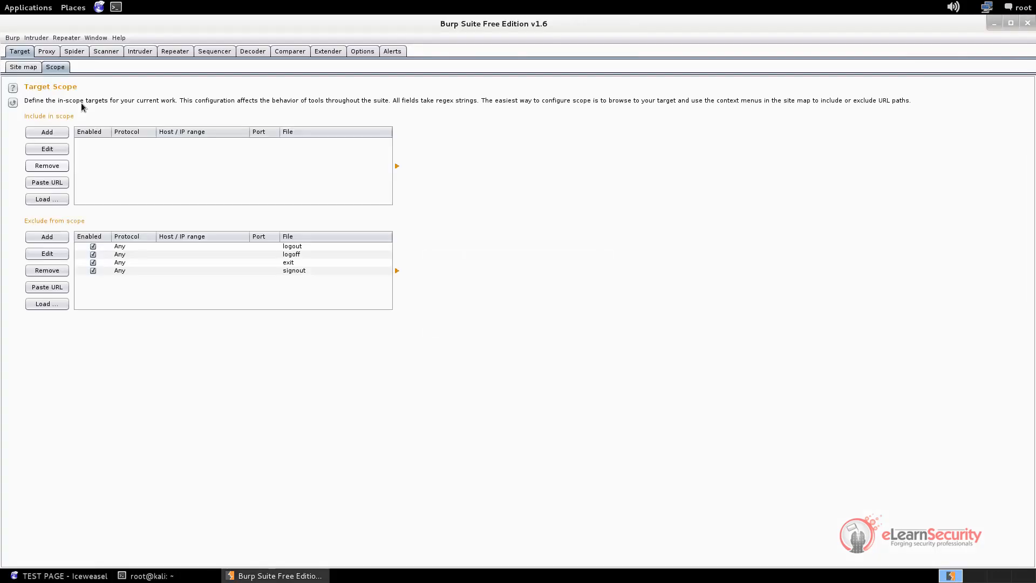
click(63, 184)
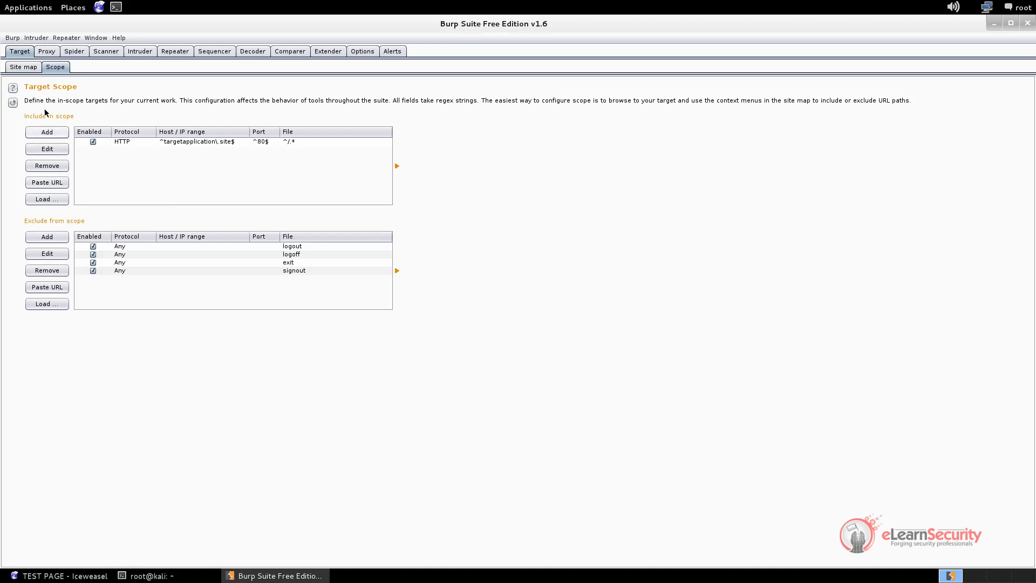
Step: Filter the site map to show only in-scope items
click(26, 69)
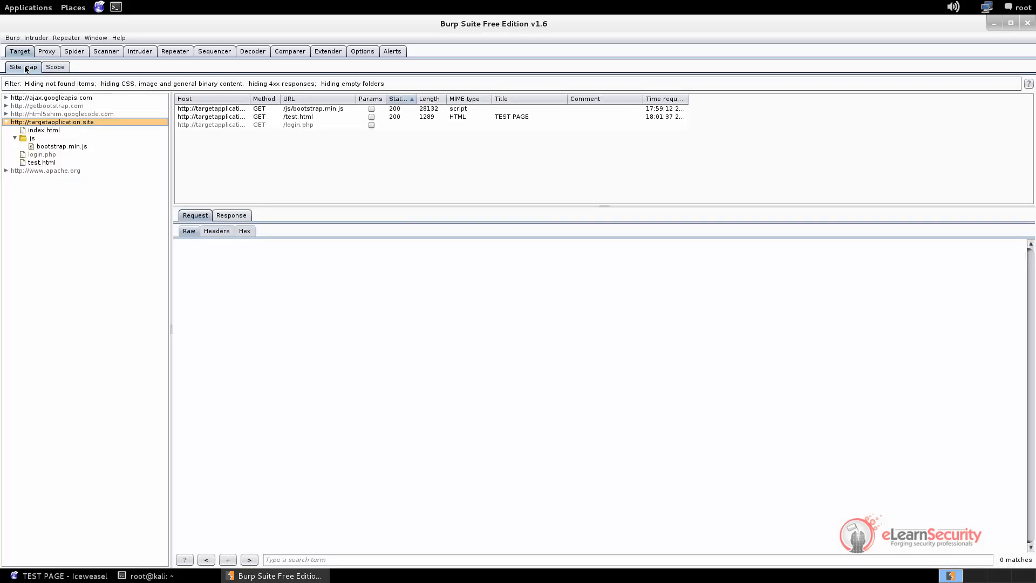
click(53, 83)
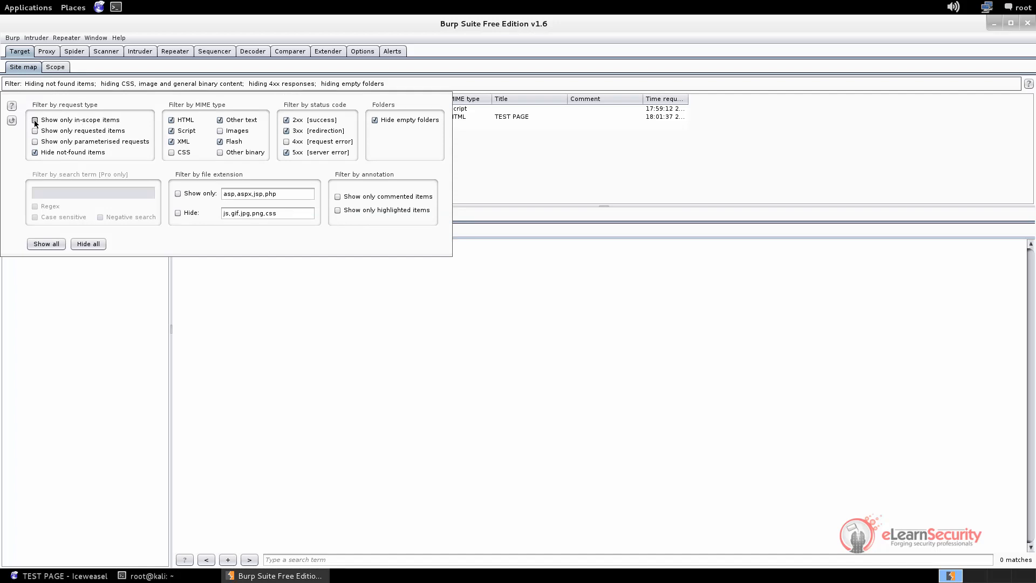
click(121, 280)
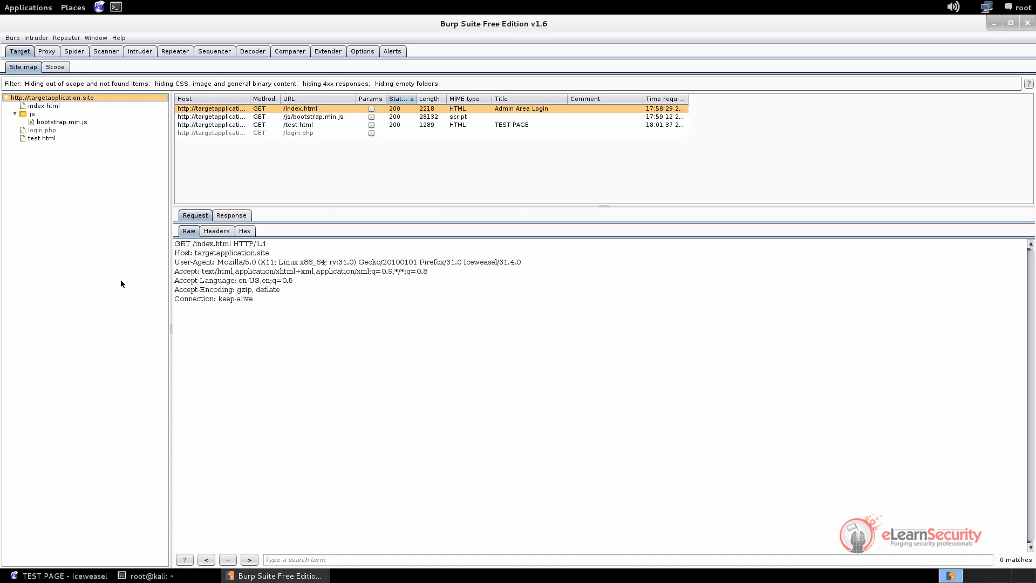
Step: Enable the "URL Is in target scope" interception rules for both client requests and server responses, and turn interception on
click(48, 52)
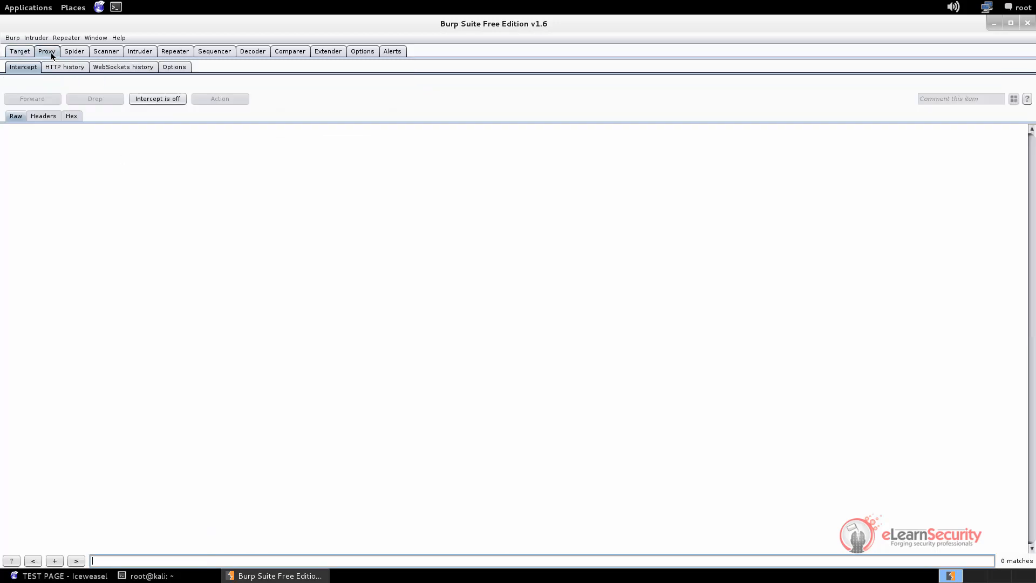
click(184, 69)
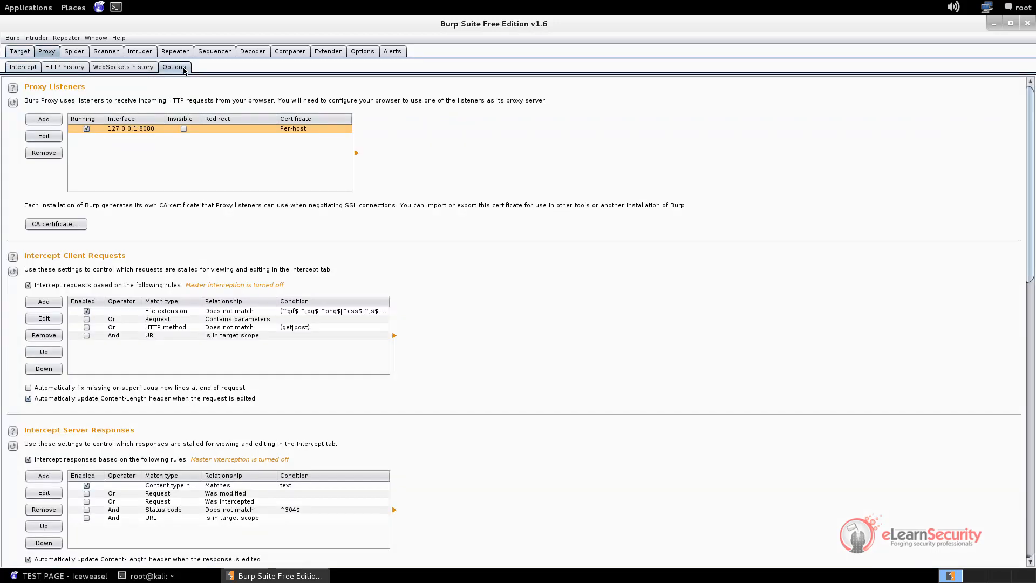
click(195, 335)
scroll(203, 335, down, 3)
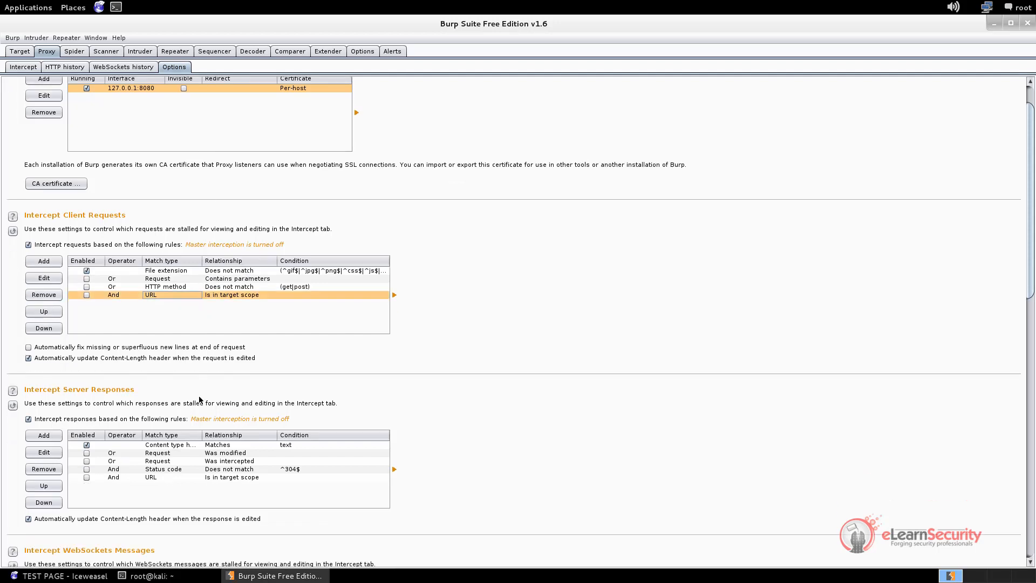
click(192, 477)
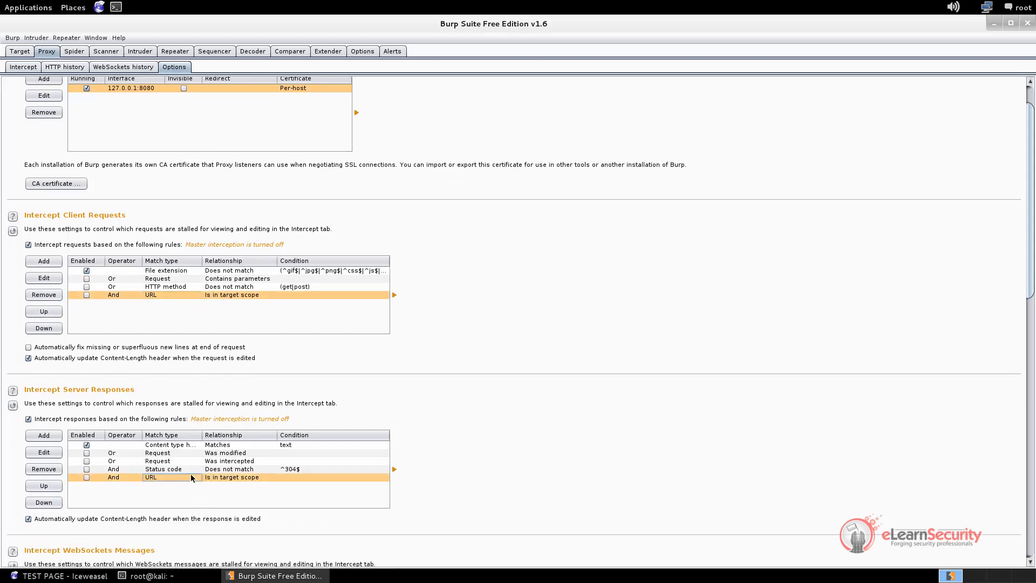
click(88, 477)
click(87, 295)
scroll(81, 243, up, 2)
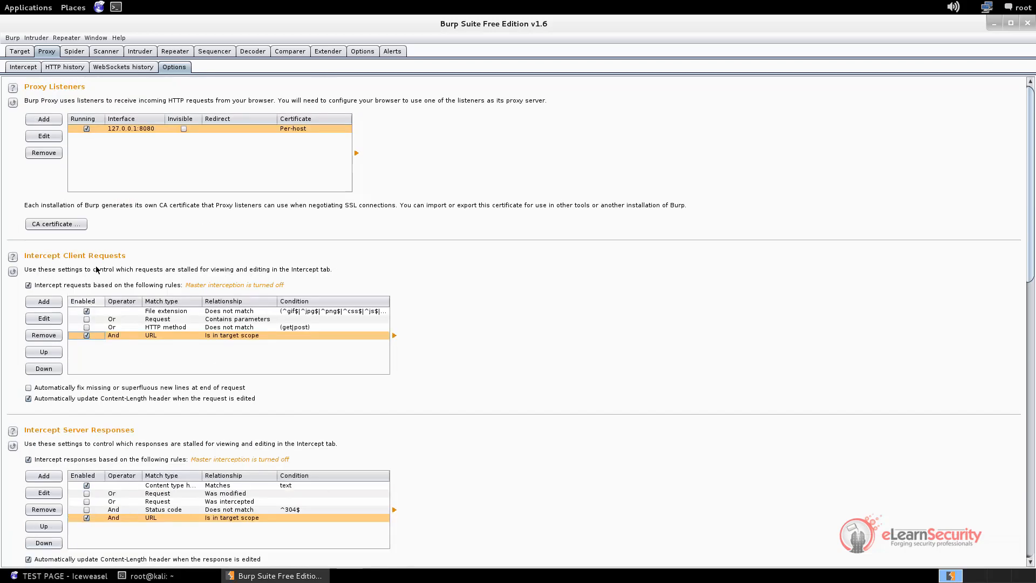
click(23, 67)
click(151, 101)
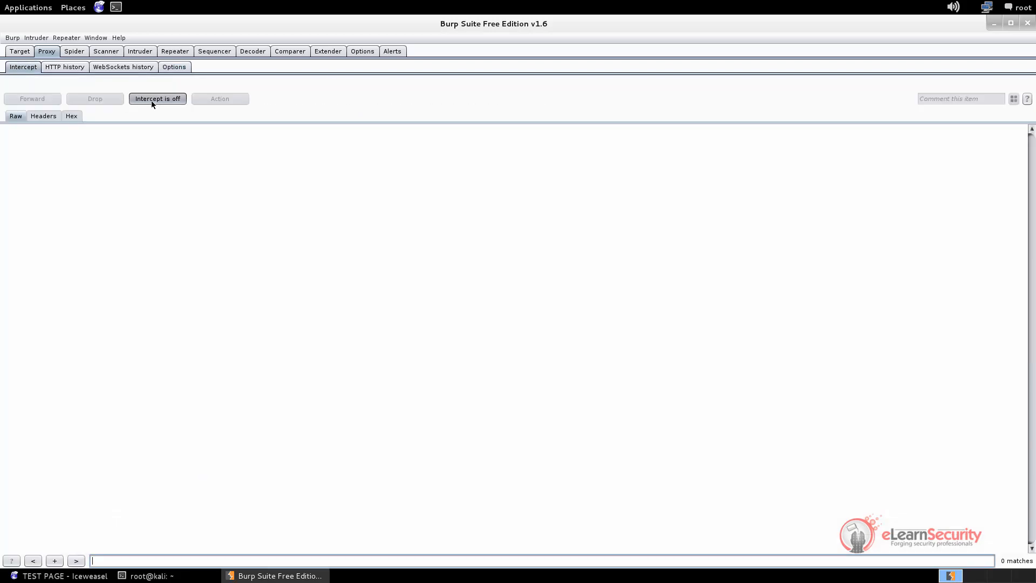
Step: Switch to Iceweasel, load elearnsecurity.com in a new tab to test out-of-scope traffic, and close that tab
key(alt+Tab)
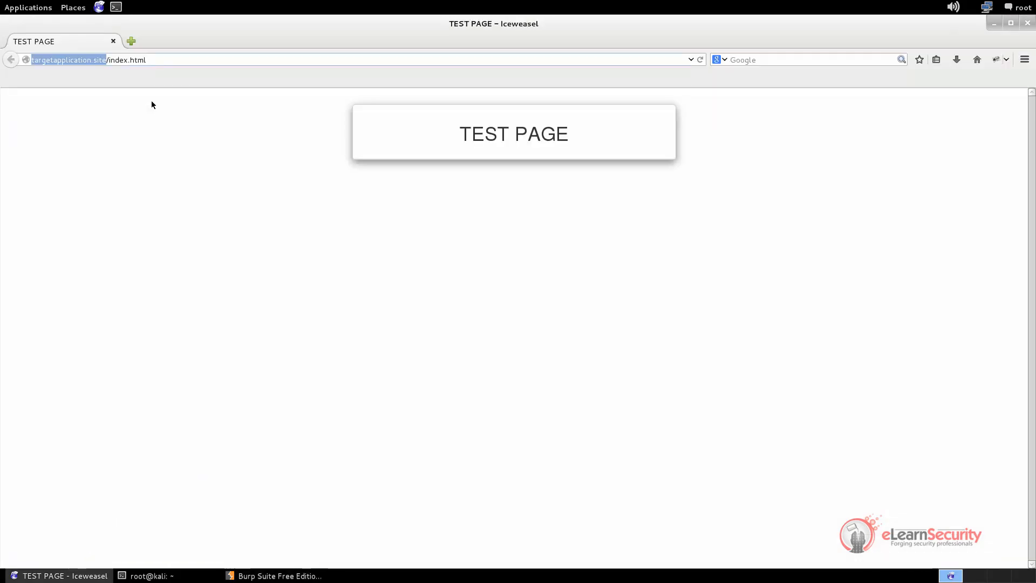
click(152, 106)
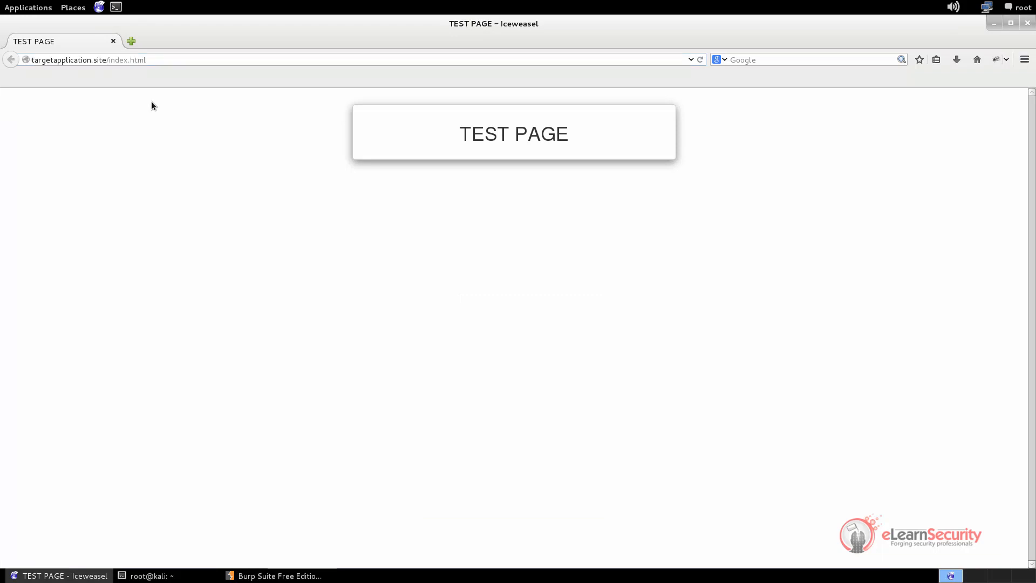
click(130, 42)
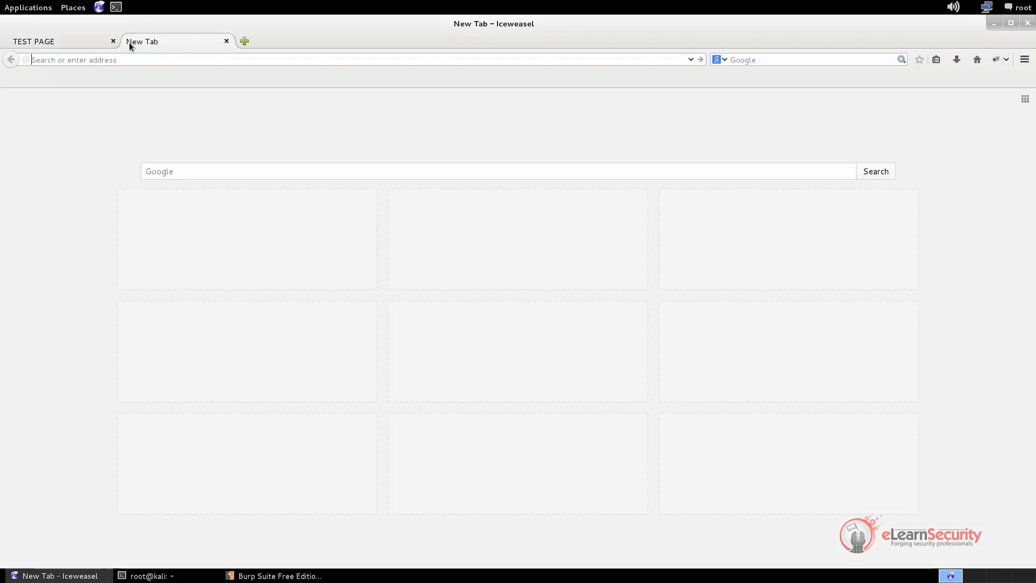
text(elearnsecurity.com)
key(Return)
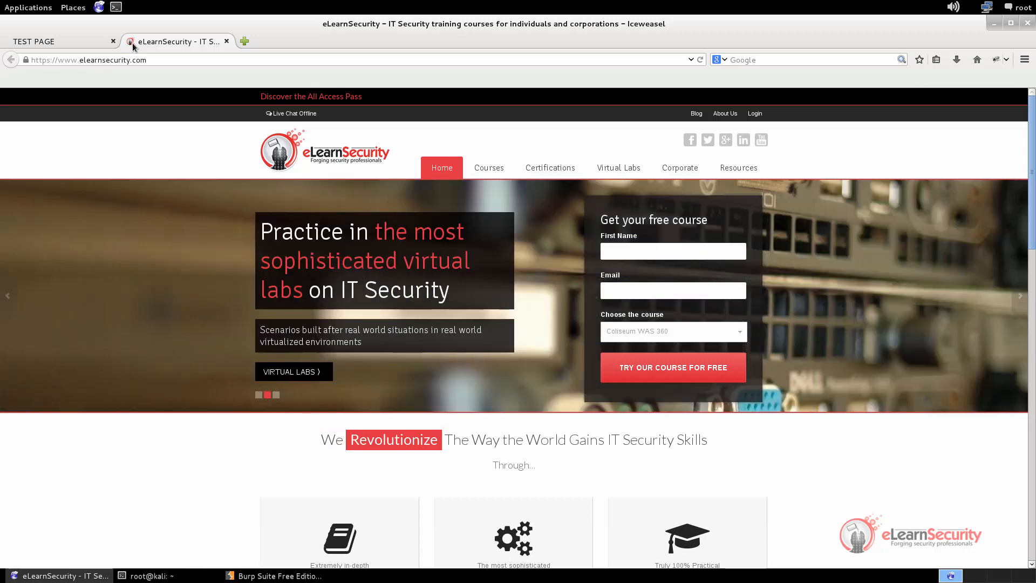
click(227, 41)
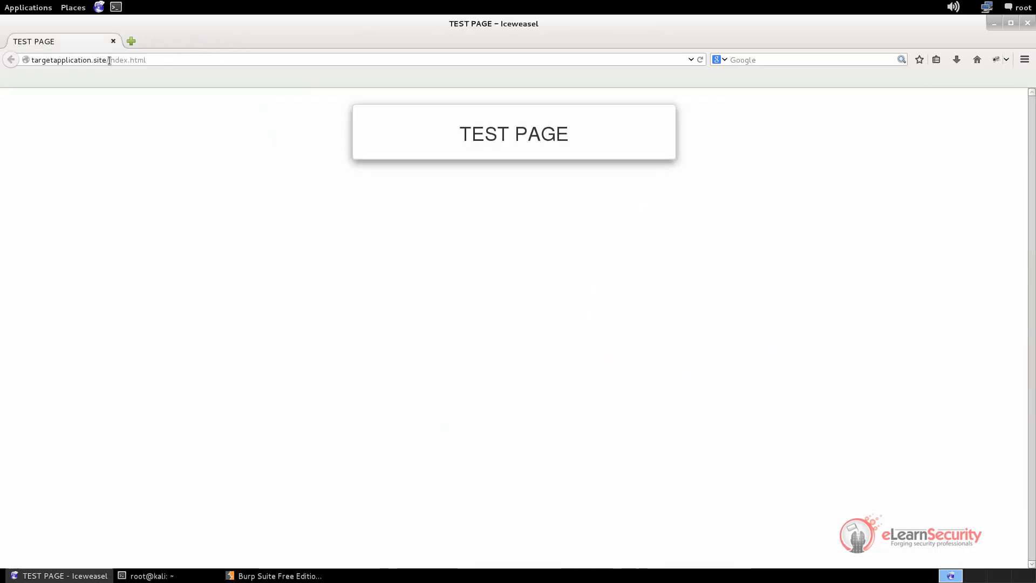
Step: Request targetapplication.site/something in Iceweasel, and examine the intercepted request in Burp Suite
drag(109, 60, 195, 60)
text(something)
key(Return)
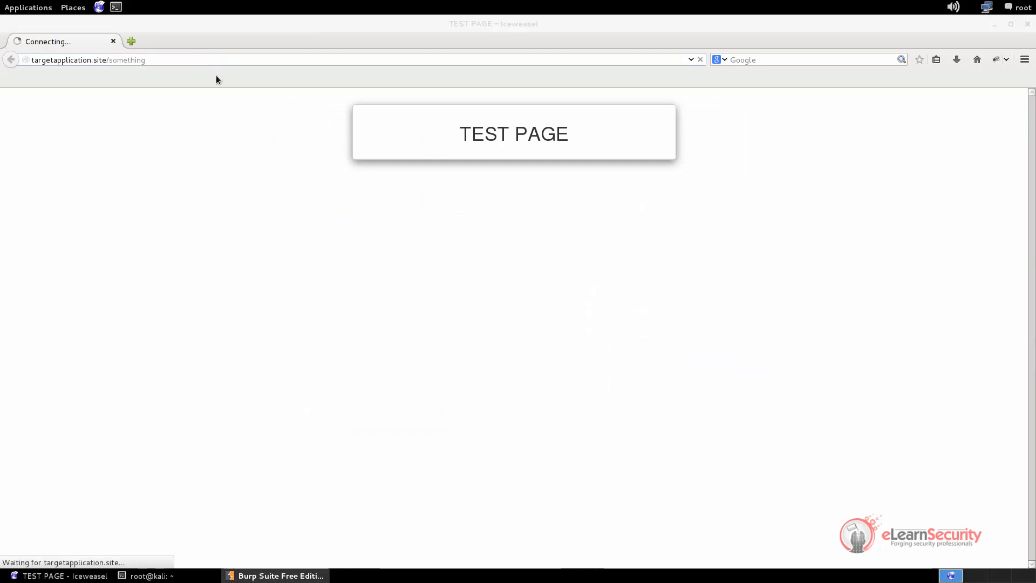
key(alt+Tab)
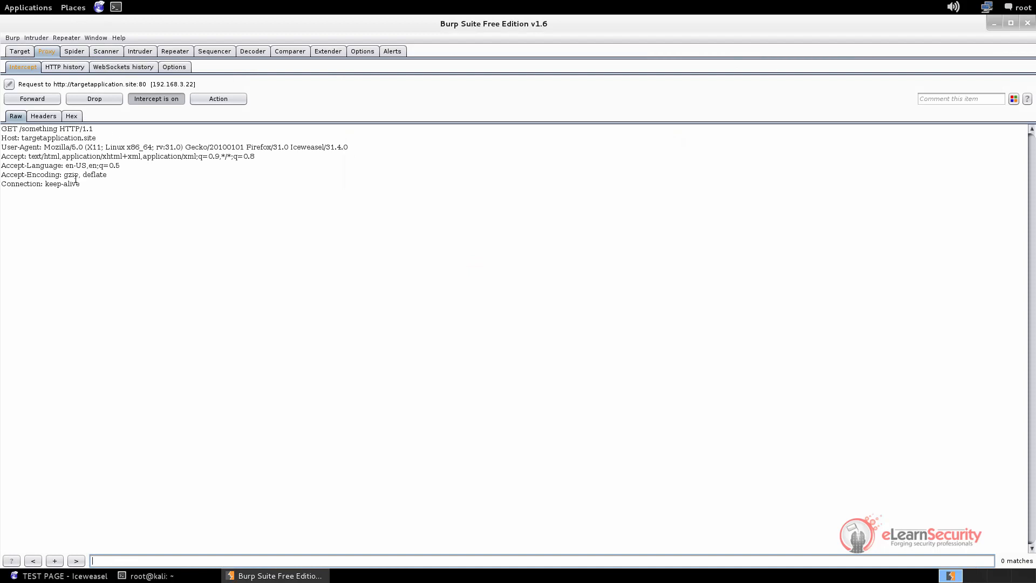
double_click(59, 132)
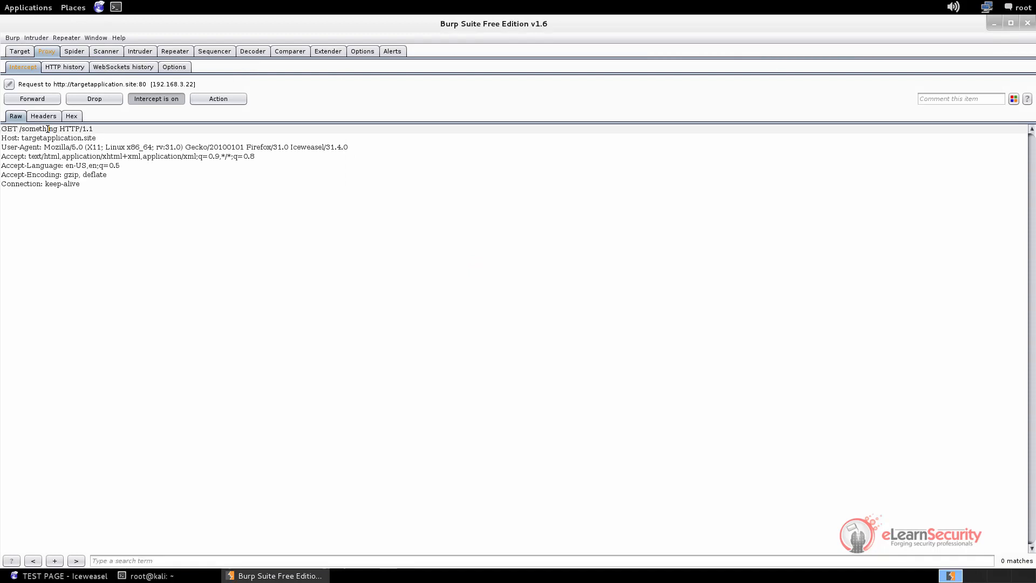
Step: Drop the intercepted /something request and turn interception off
click(87, 166)
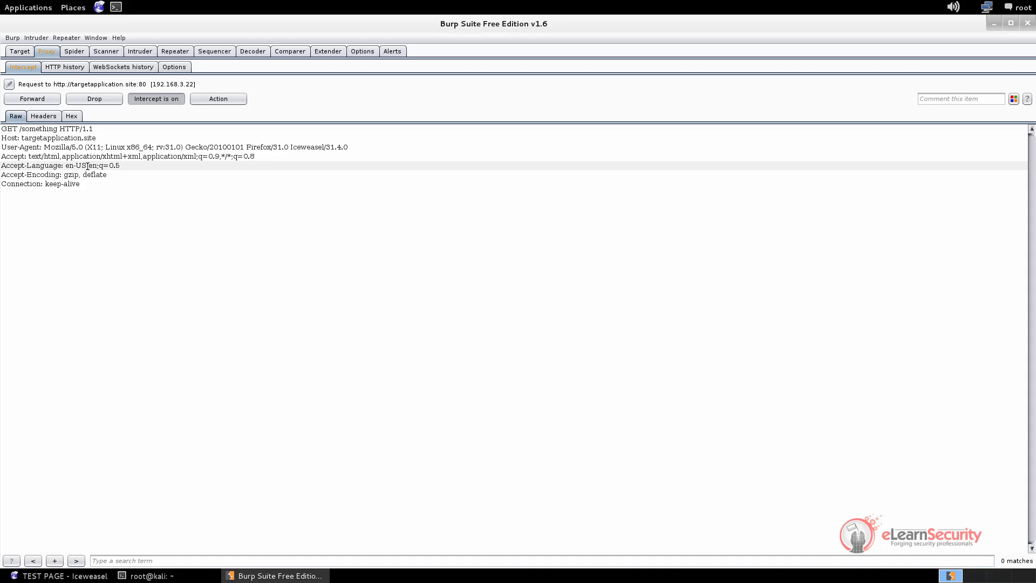
click(130, 101)
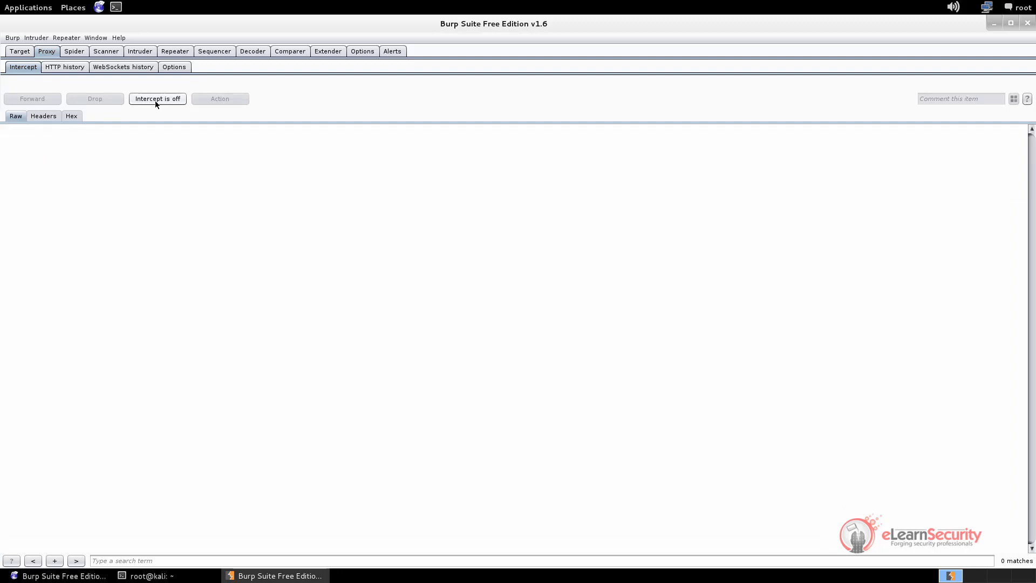
Step: Switch to Iceweasel, sign in to the targetapplication.site administration area, and open its Buttons page
key(alt+Tab)
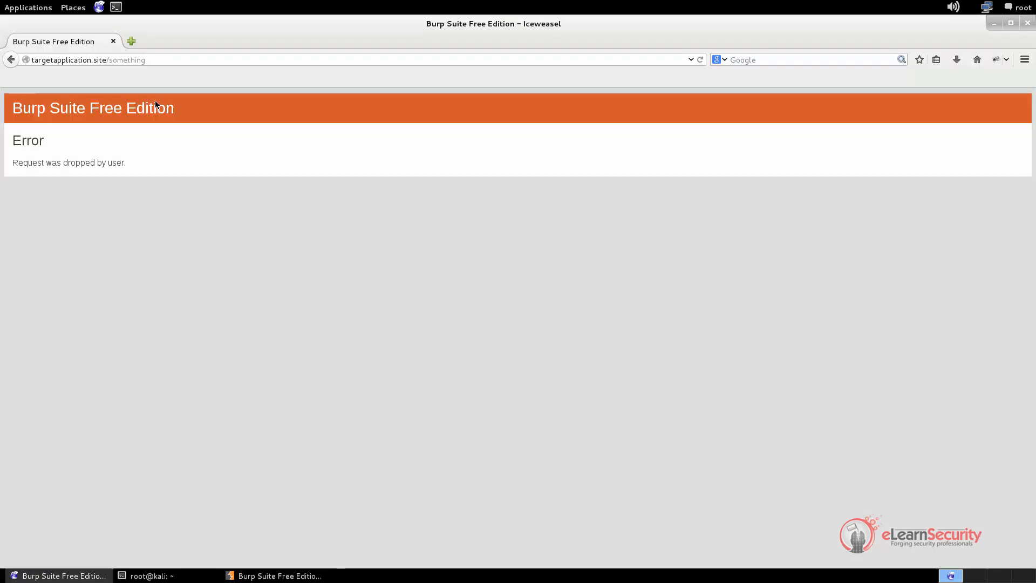
drag(108, 60, 241, 60)
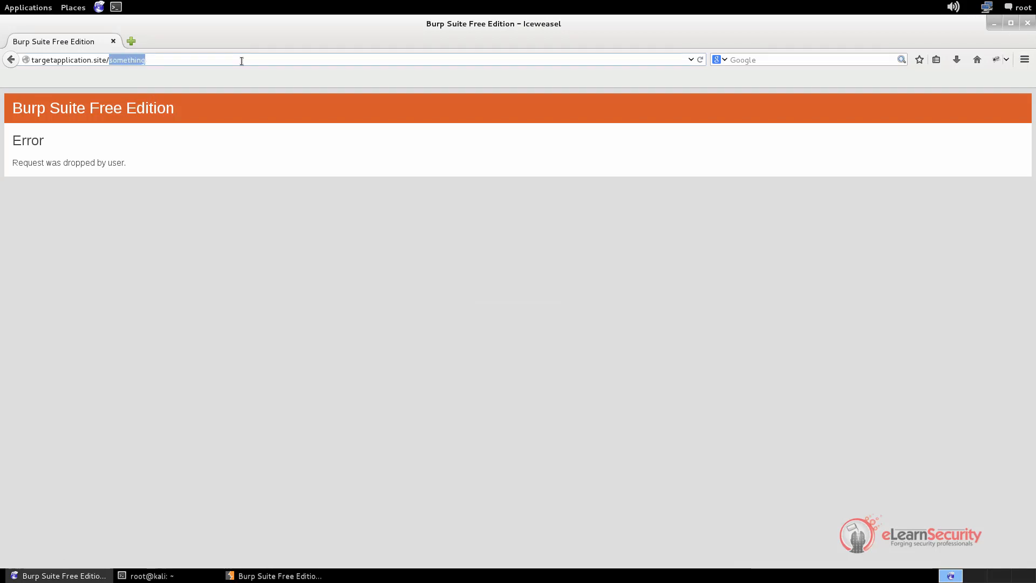
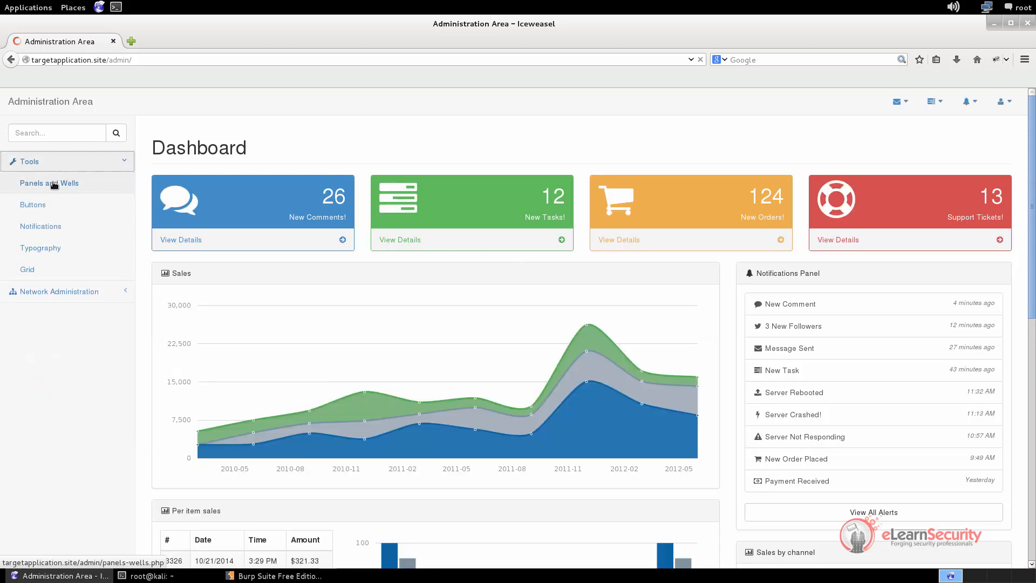
click(54, 204)
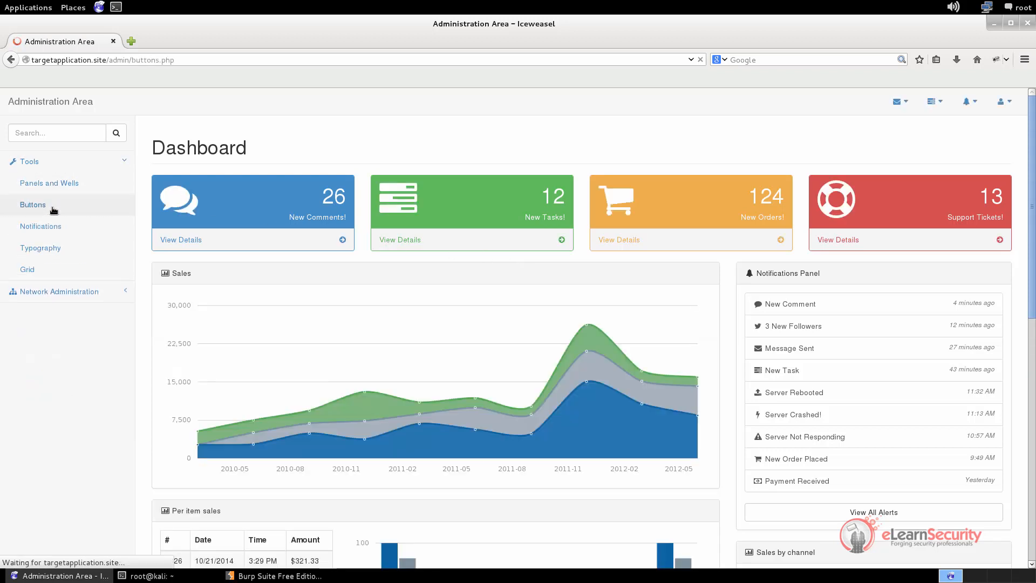
Step: Switch to Burp Suite and examine the contents of targetapplication.site's admin folder in the site map
key(alt+Tab)
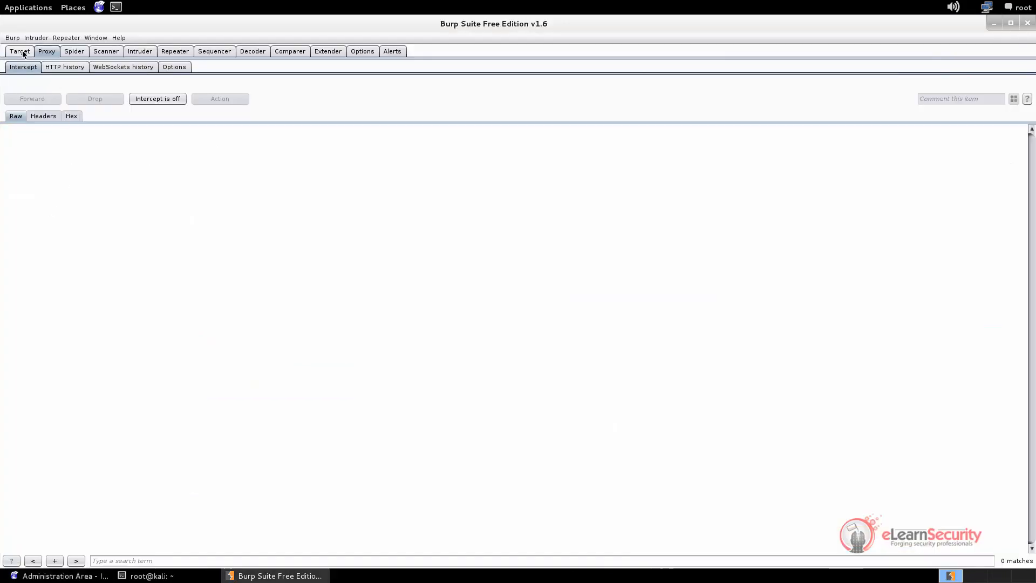
click(20, 51)
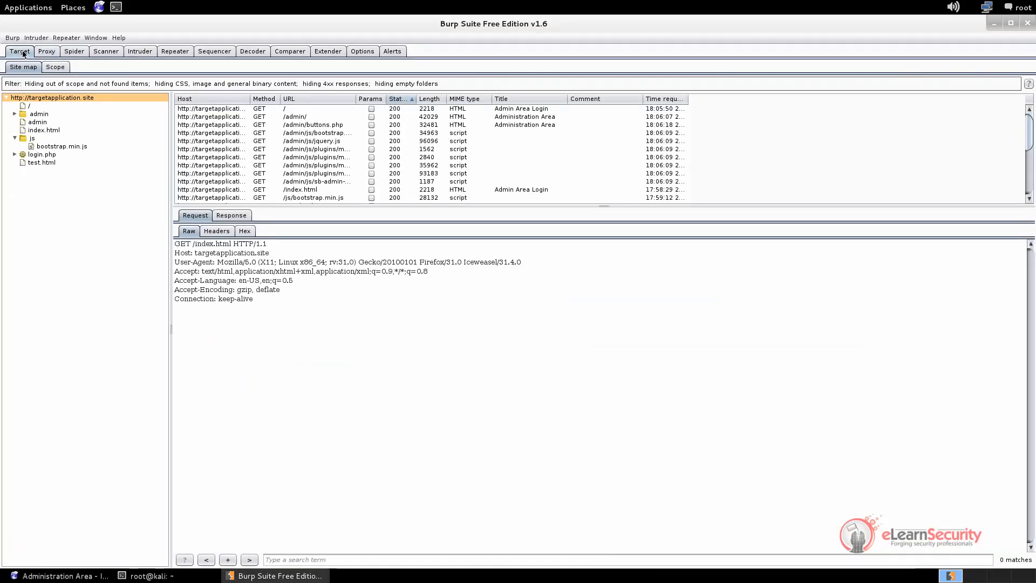
click(15, 114)
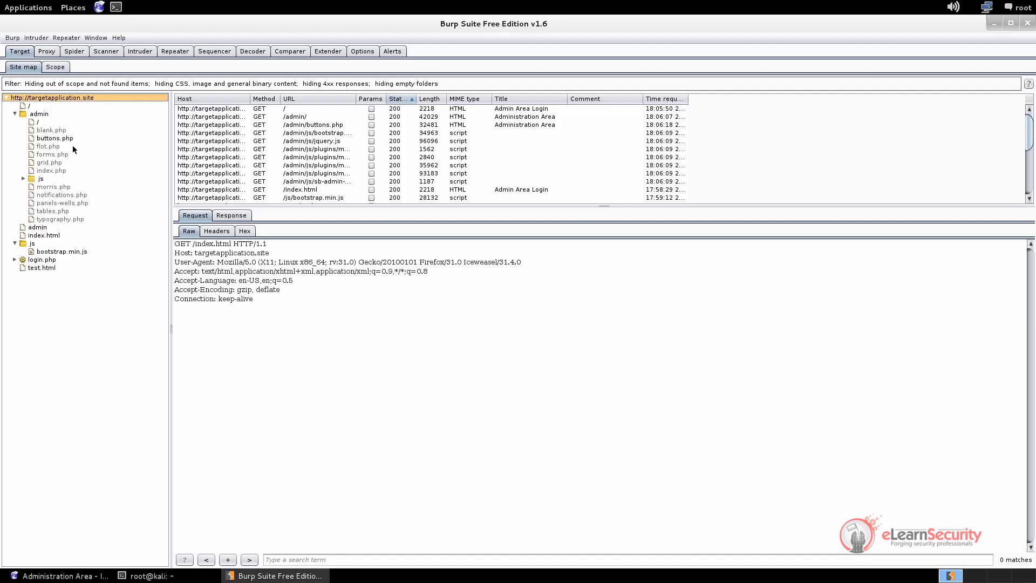
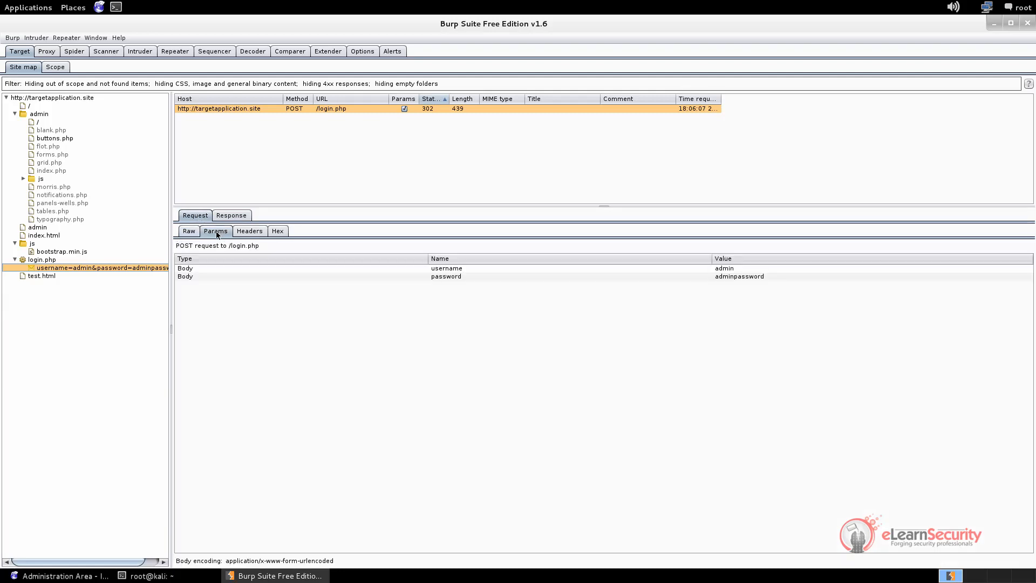
Step: Examine the headers, hex and raw views of the login.php POST request in the site map
click(251, 232)
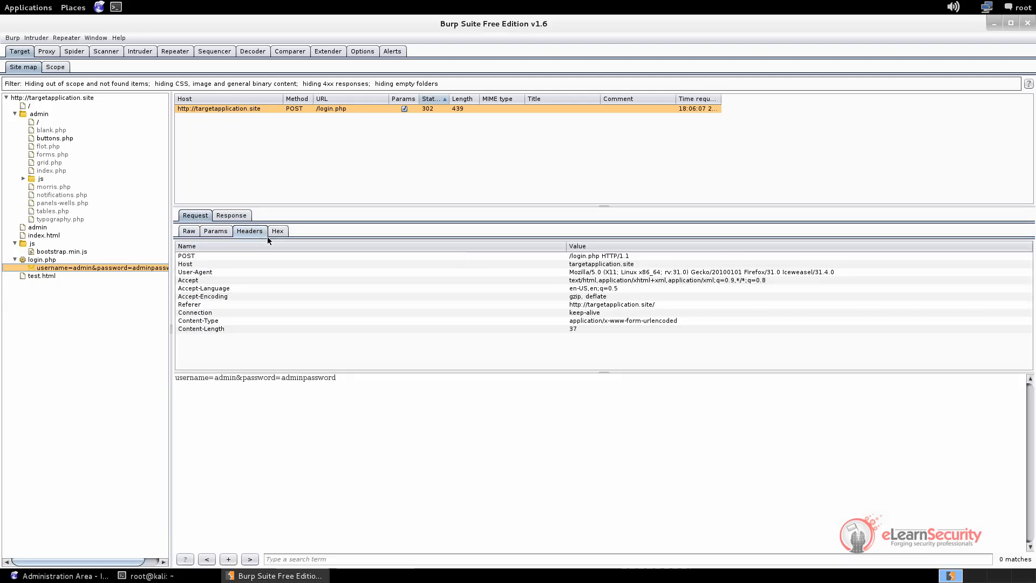
click(282, 236)
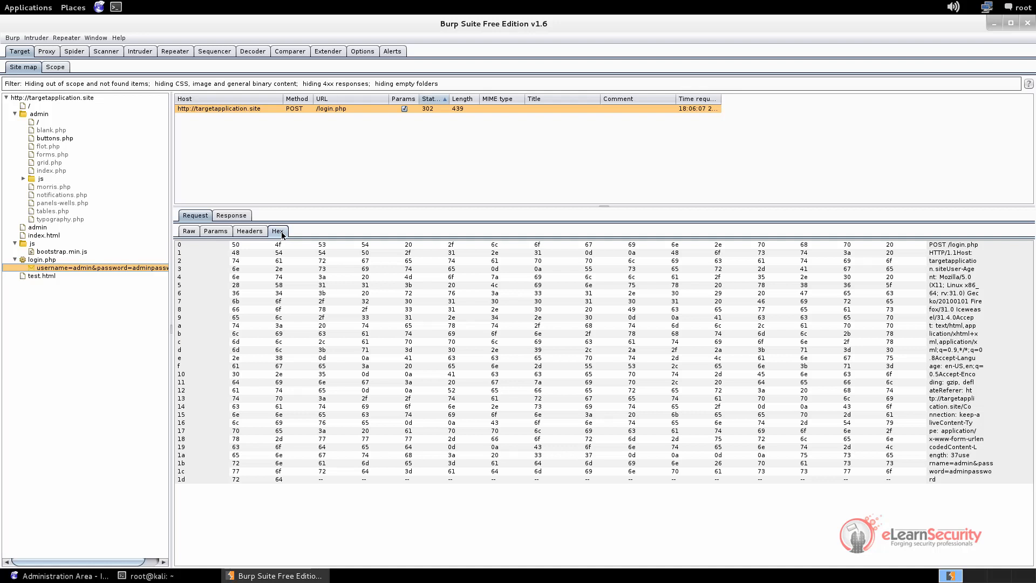
click(191, 232)
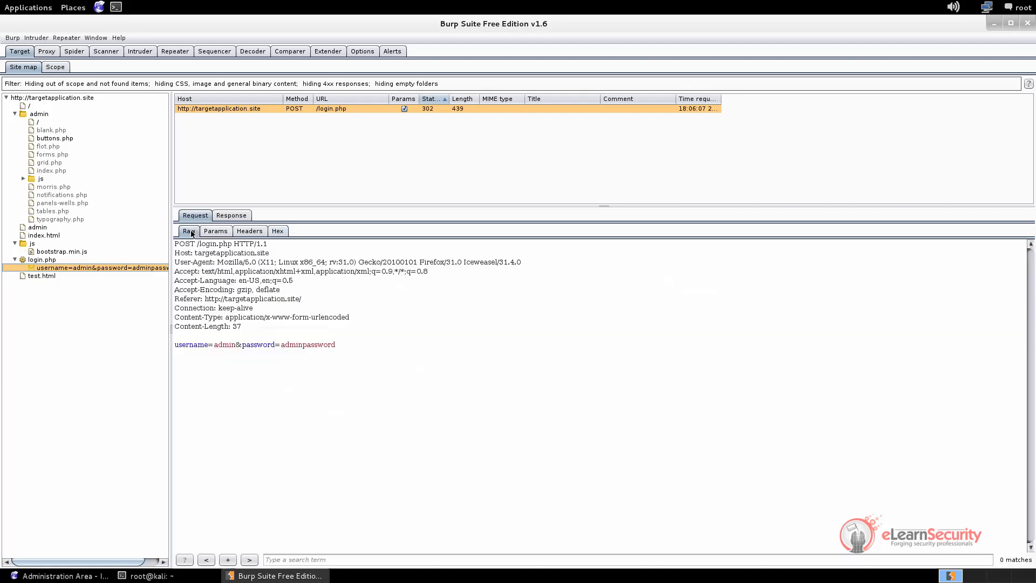
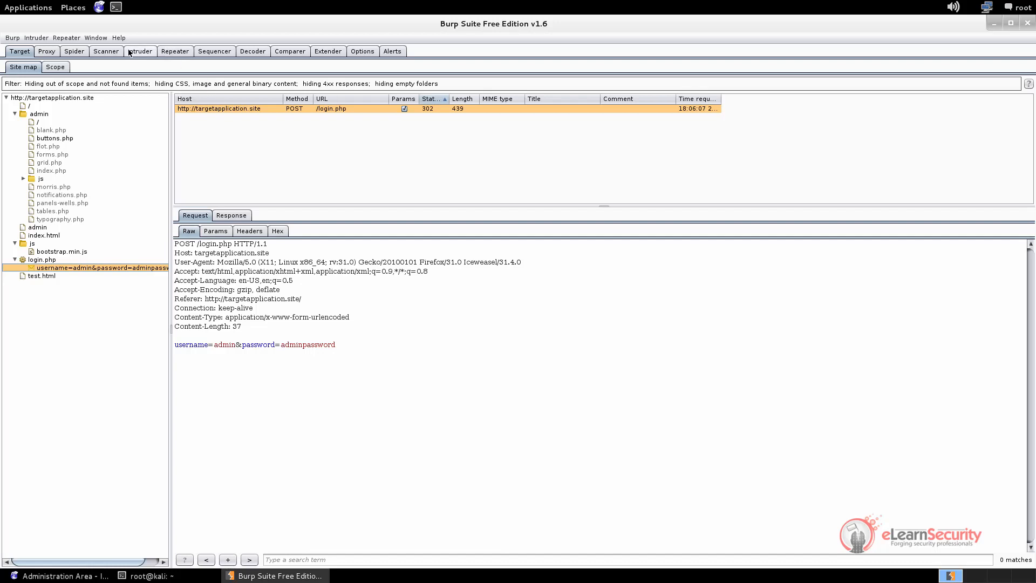
Step: Set the Spider's form submission to "Prompt for guidance" and start the Spider with the suite scope
click(83, 53)
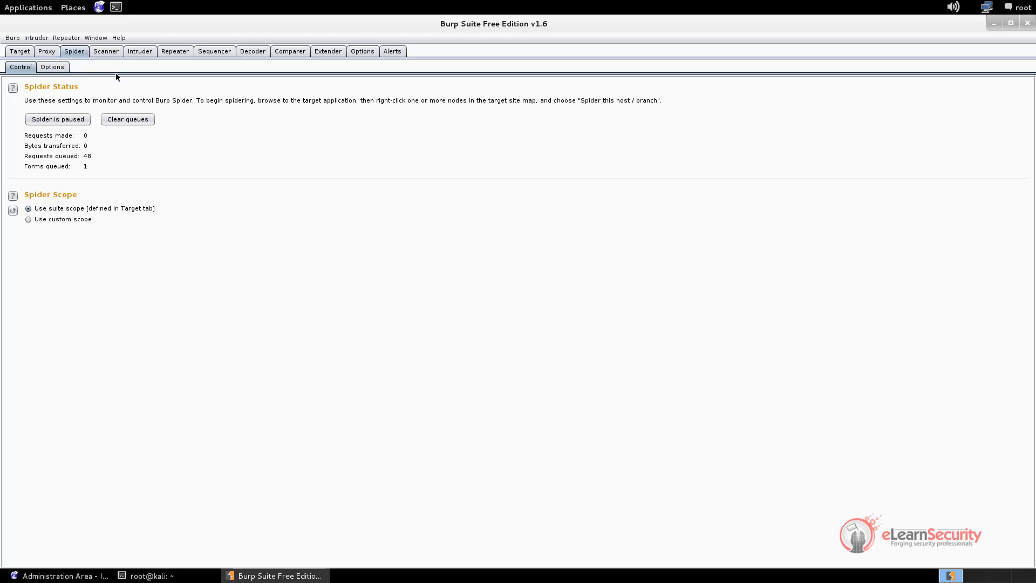
click(48, 69)
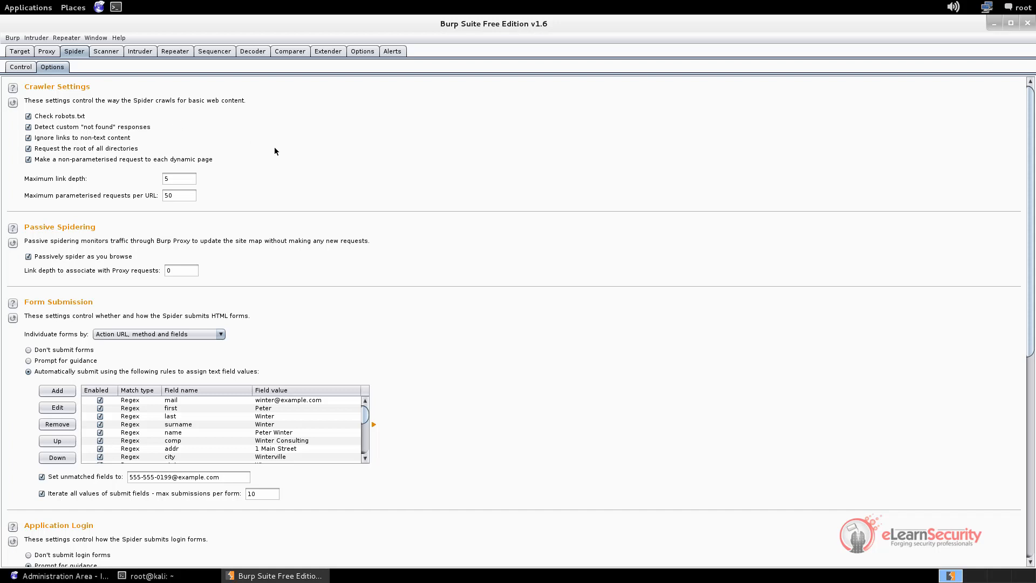
scroll(274, 146, down, 3)
scroll(274, 151, down, 2)
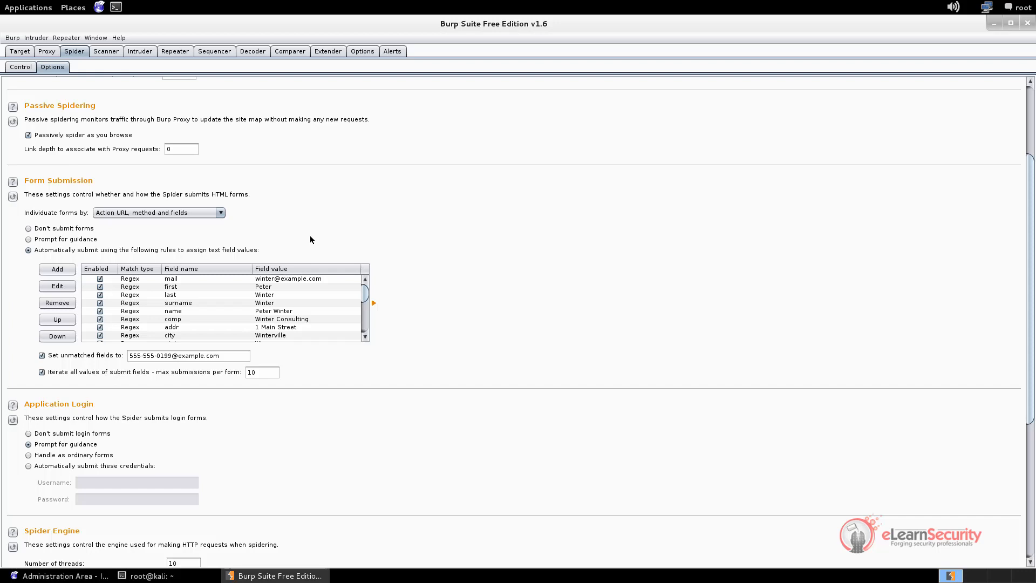
click(72, 241)
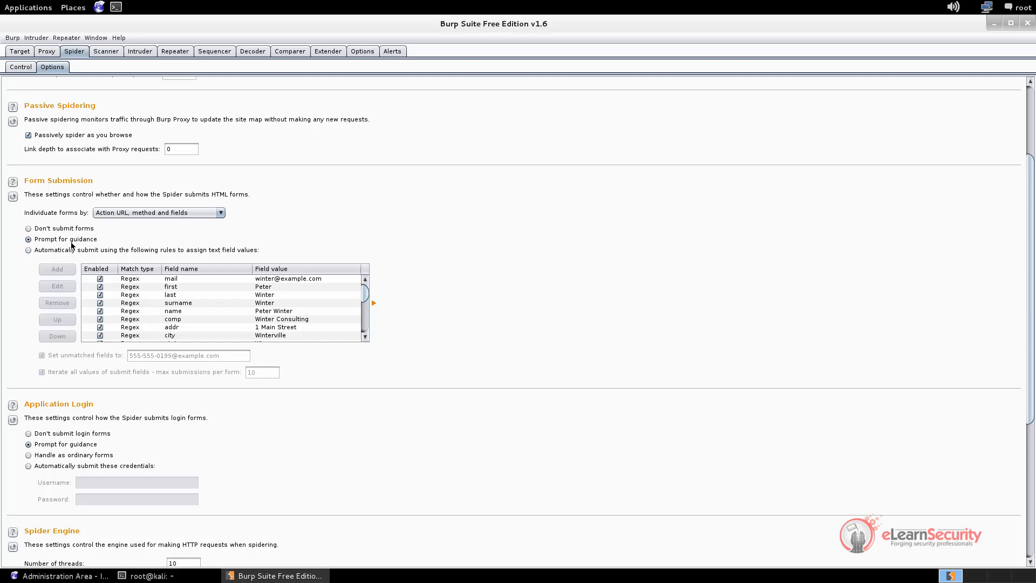
scroll(72, 246, up, 3)
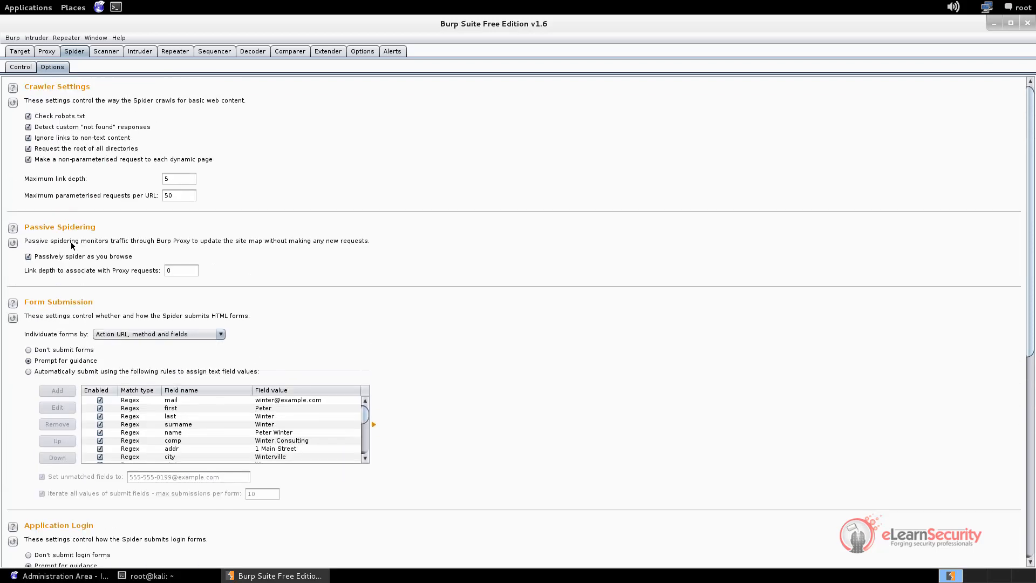
click(27, 69)
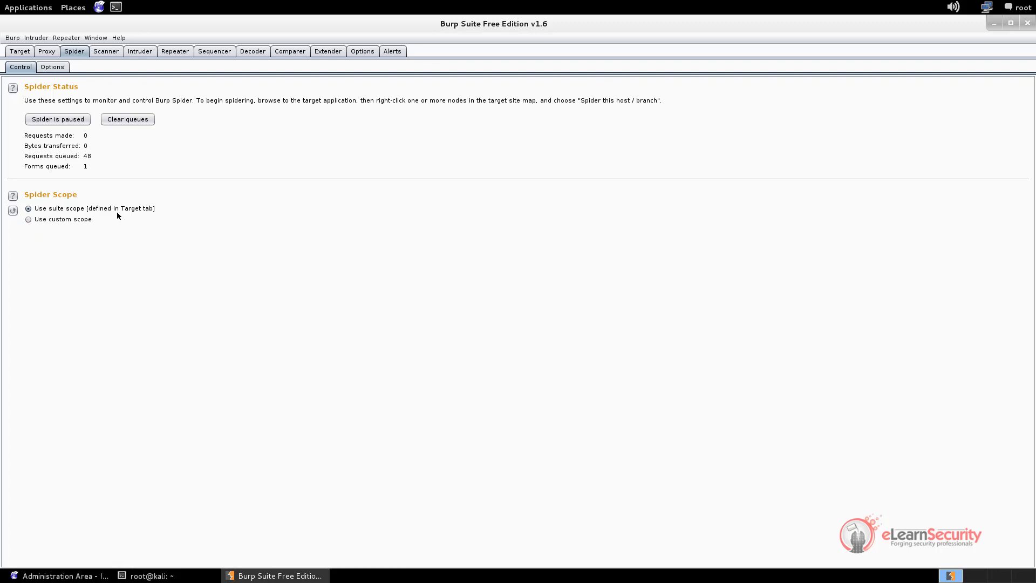
click(69, 121)
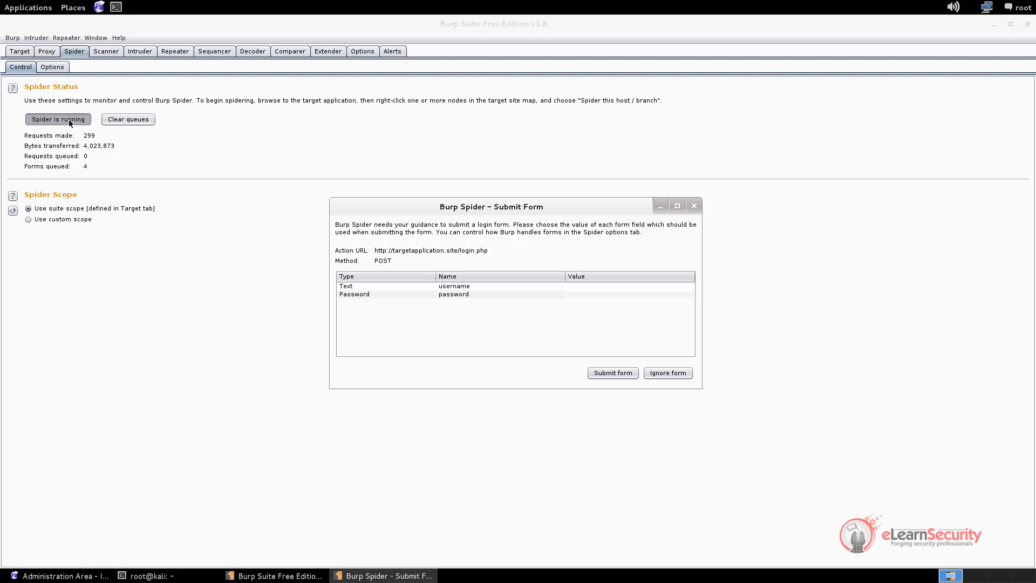
Step: Submit the Spider's login.php form with username admin and the account password, and ignore the remaining forms
click(593, 287)
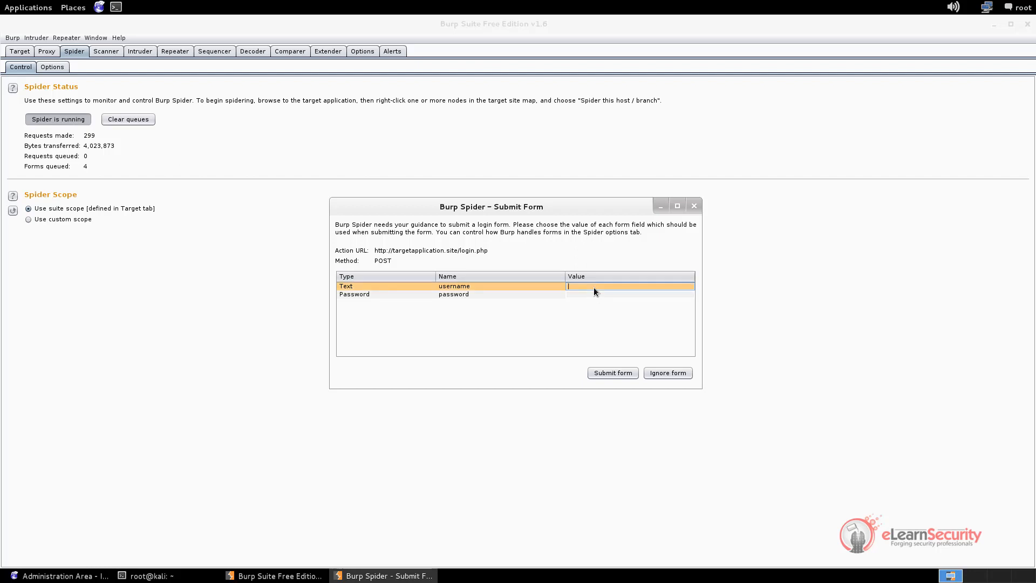
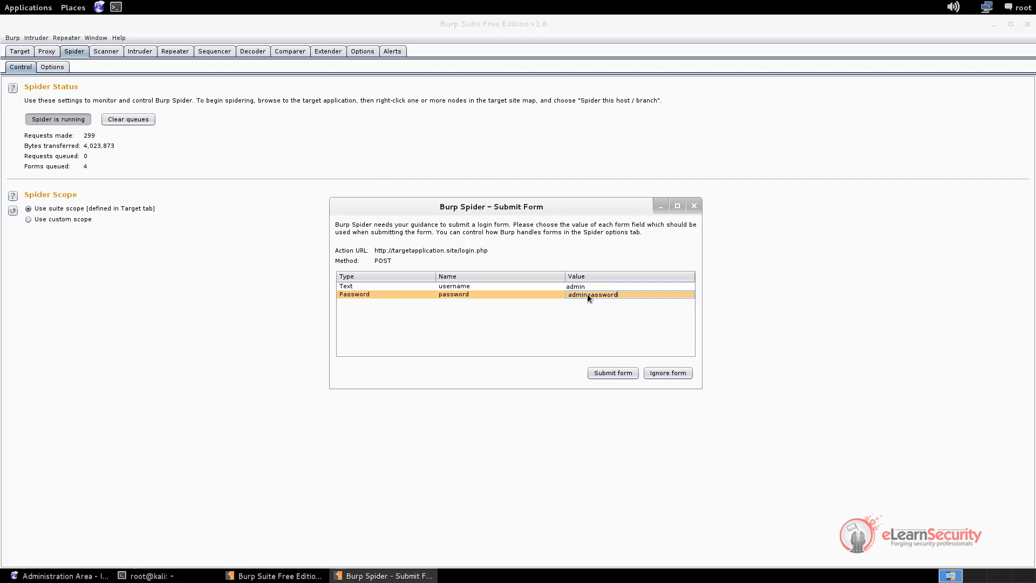
click(616, 375)
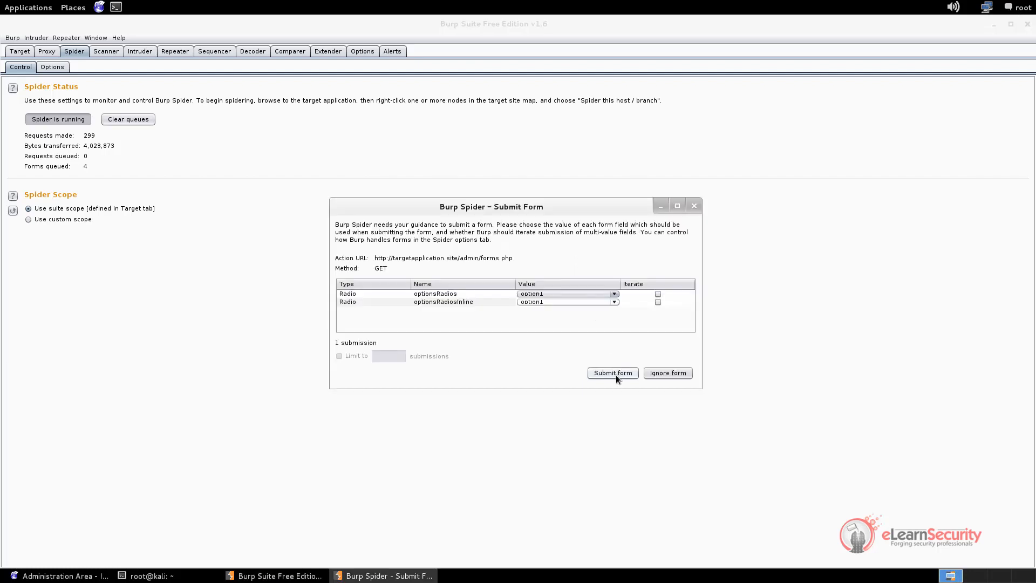
click(668, 373)
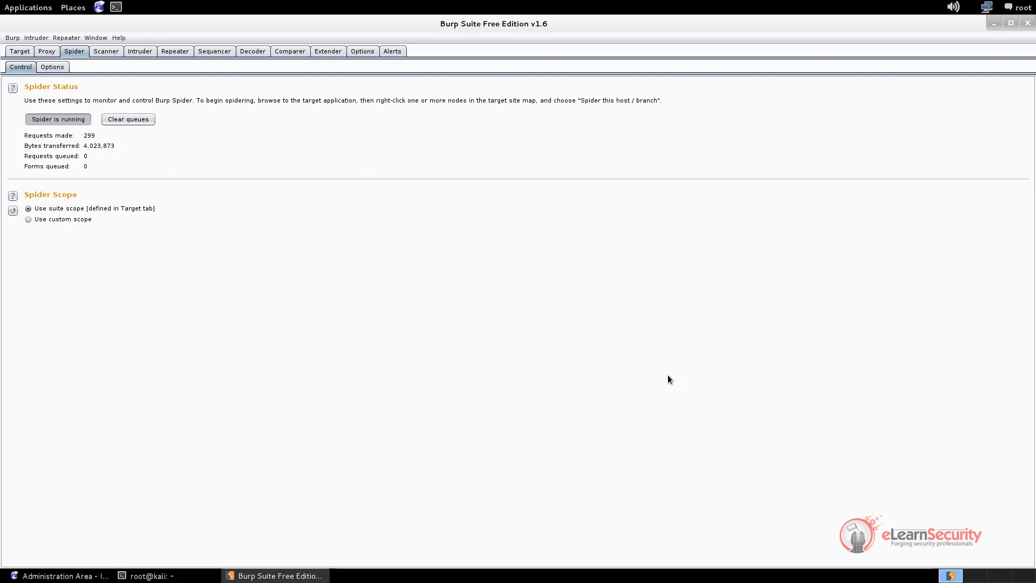
Step: Examine the spidered site map by expanding the css, font-awesome-4.1.0 and js folders under admin
click(19, 51)
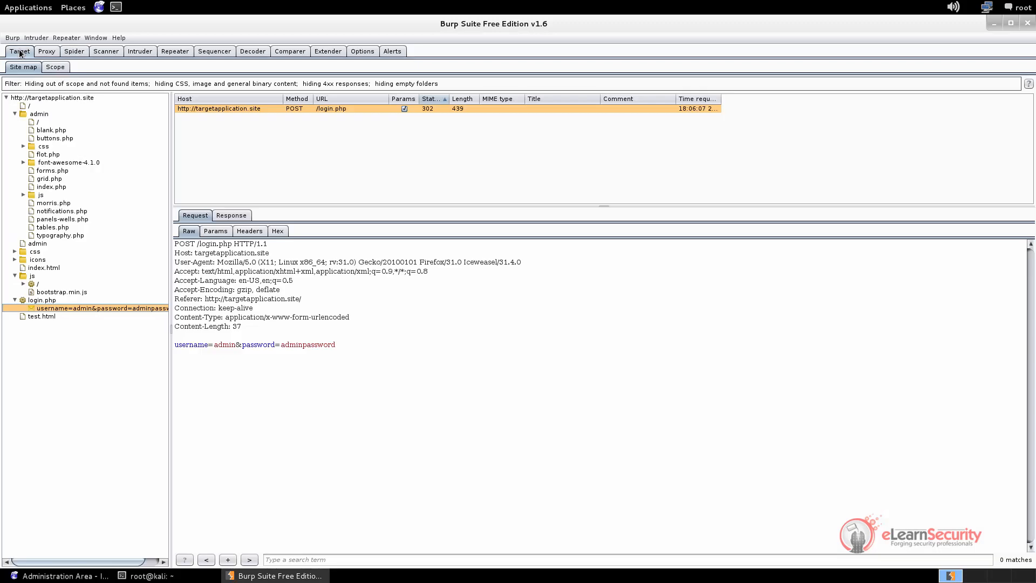
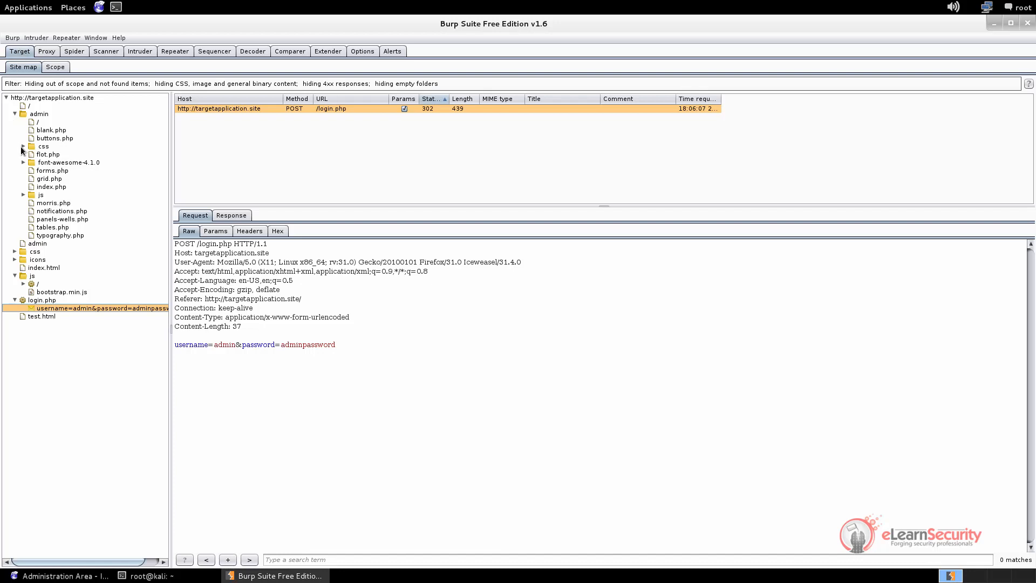
click(23, 147)
click(23, 179)
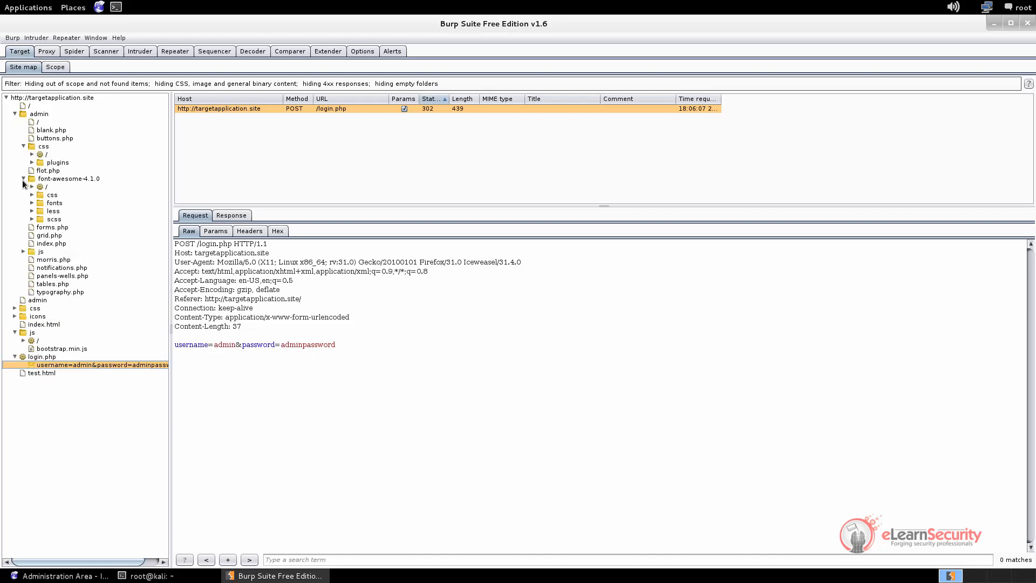
click(24, 251)
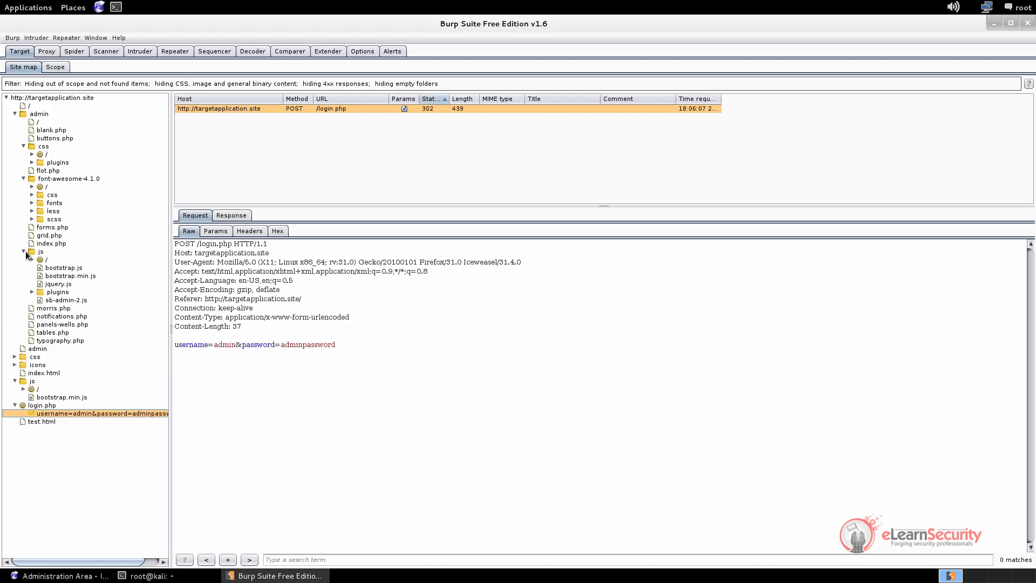
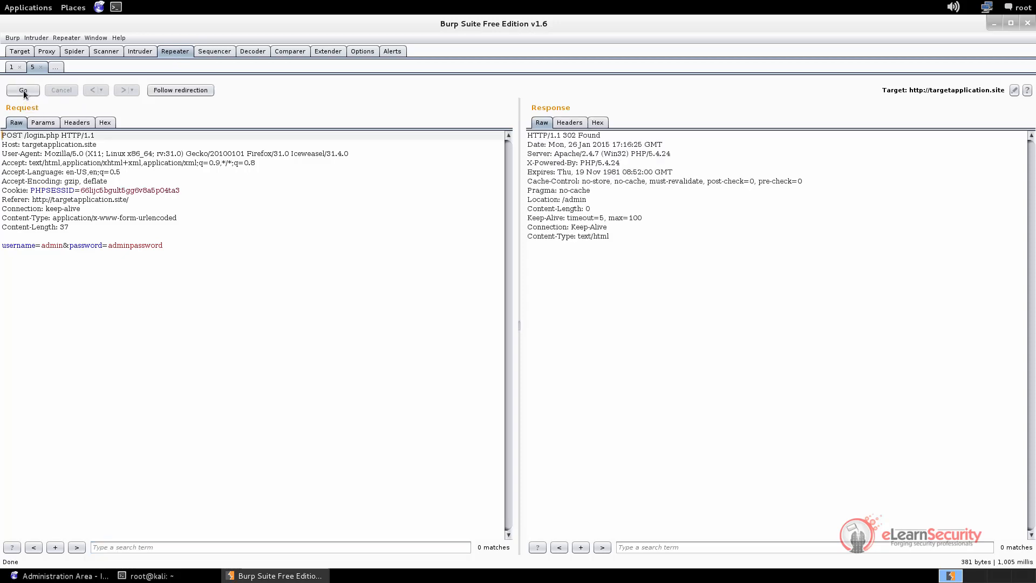
Step: Follow the login.php response's redirections in Repeater, and examine the returned pages' source
click(176, 92)
click(175, 91)
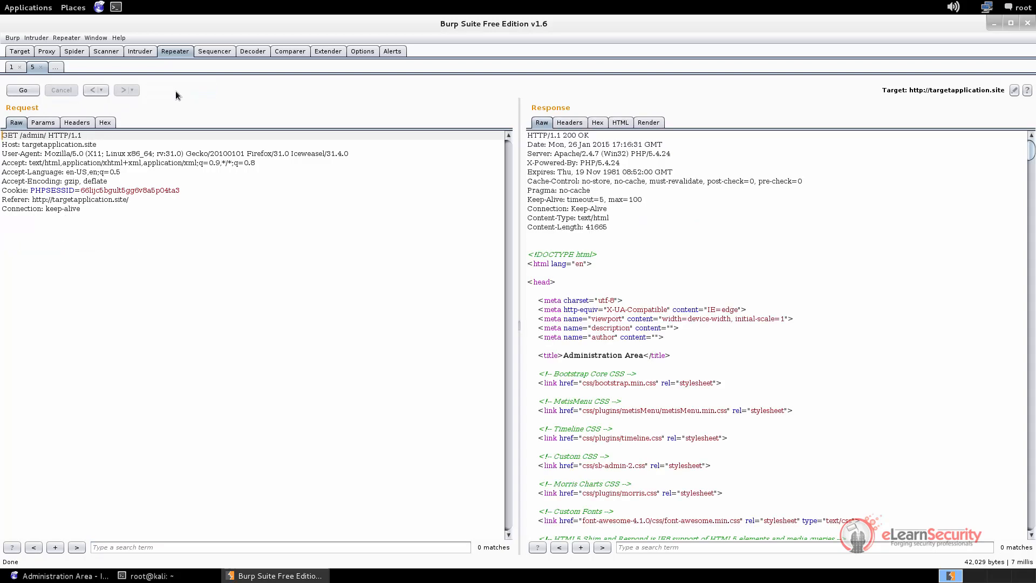
scroll(626, 248, down, 4)
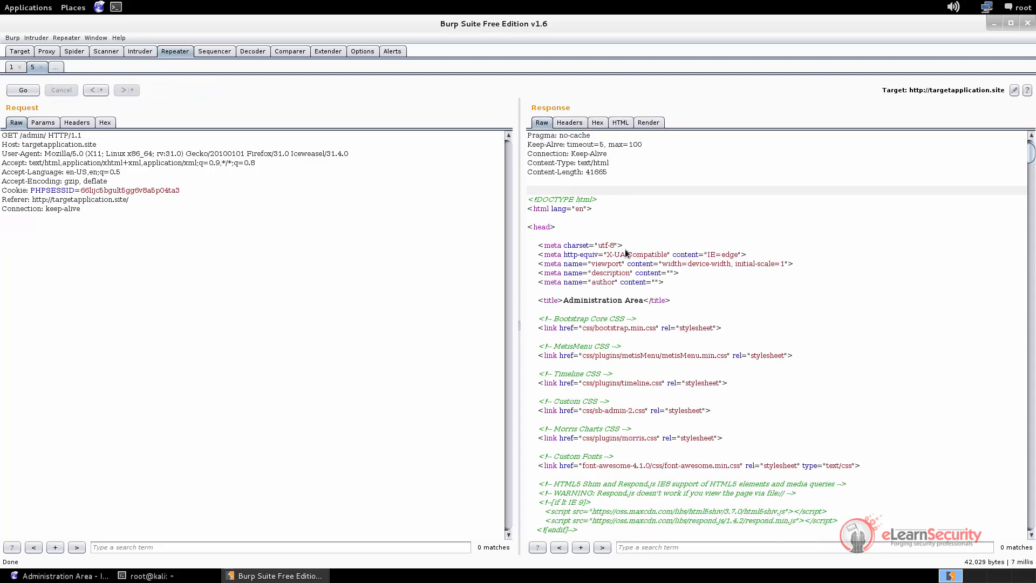
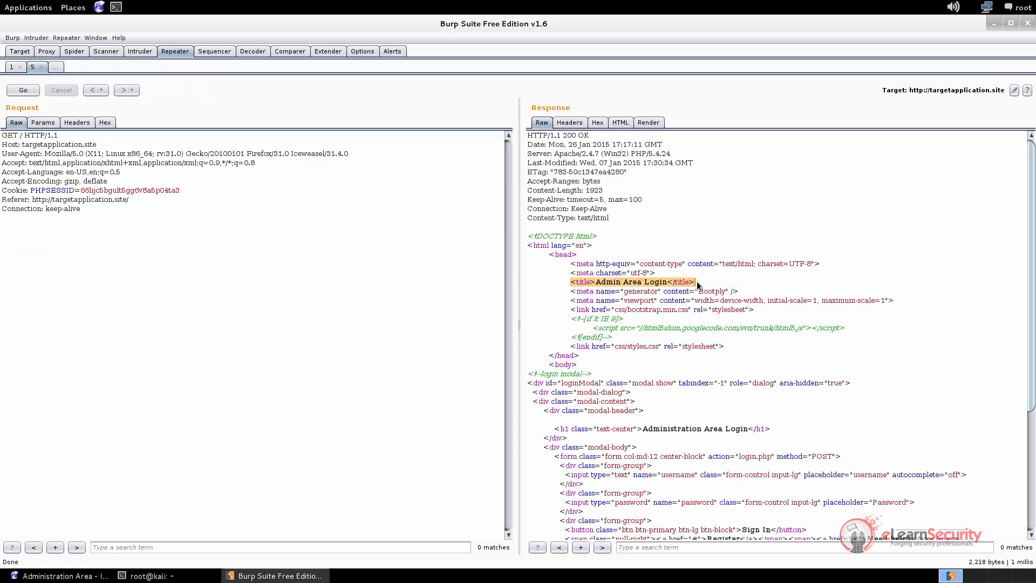
click(703, 283)
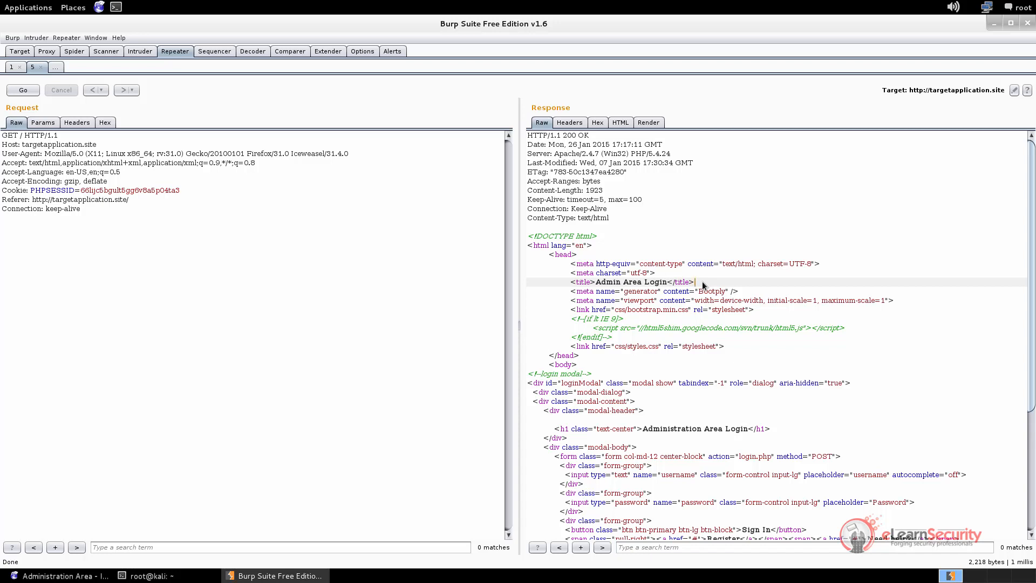
Step: Close Burp Suite, confirming the exit, and close the Iceweasel and terminal windows
click(1027, 24)
click(618, 317)
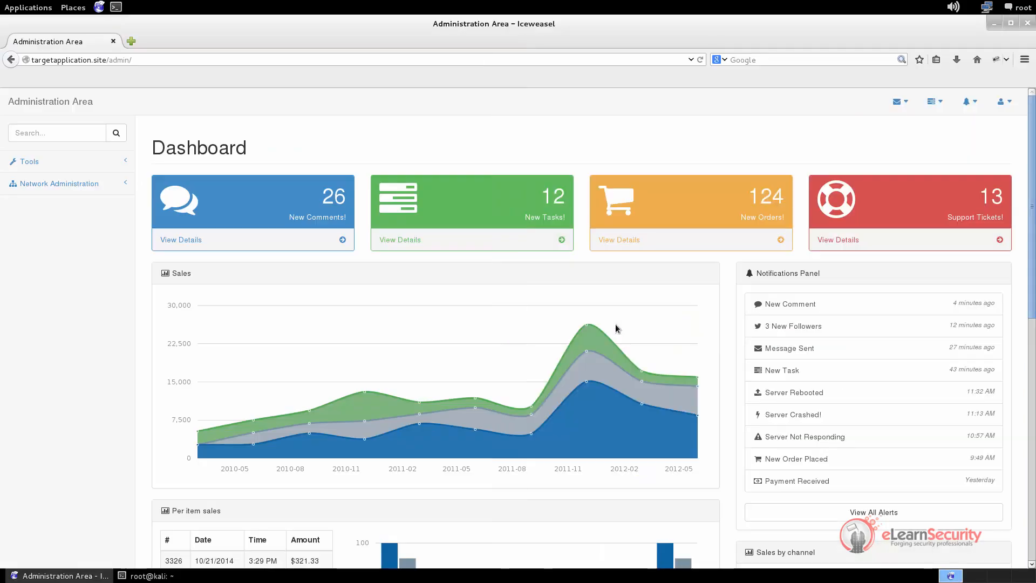
click(1027, 23)
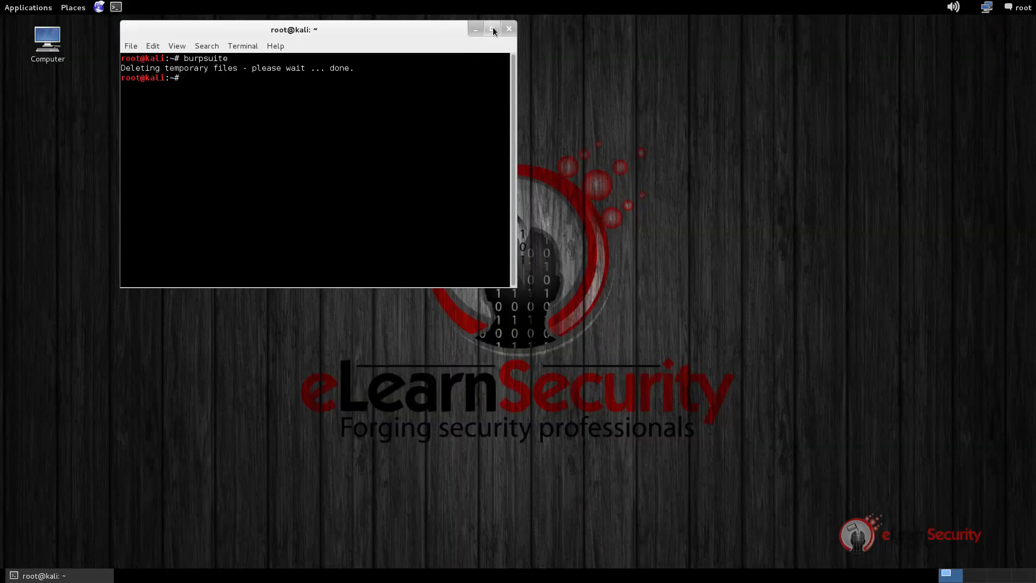
click(510, 28)
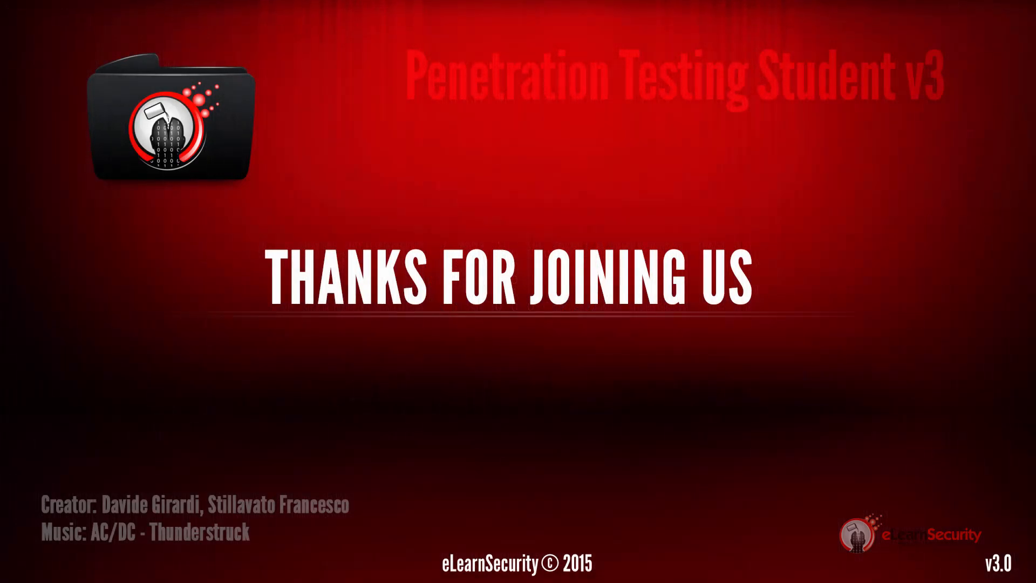